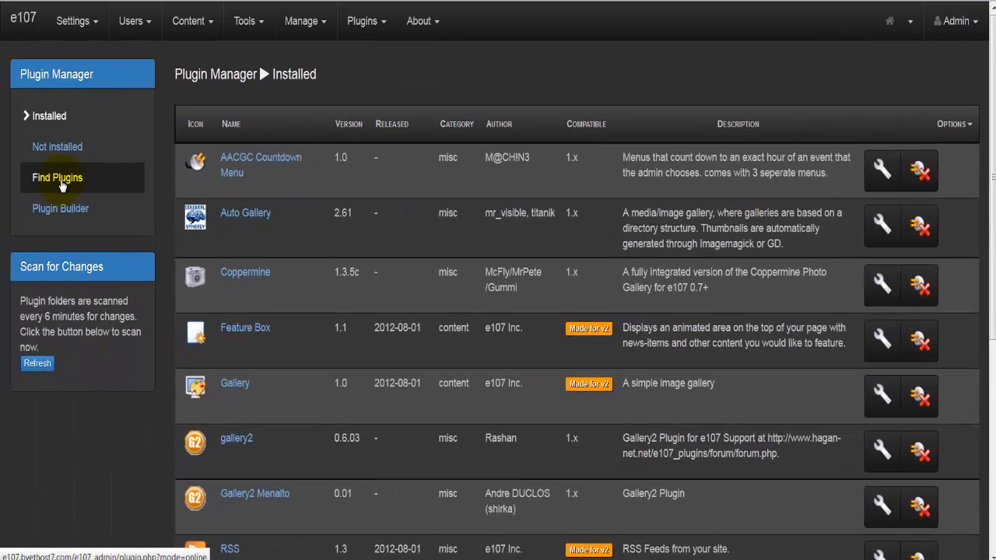
Search the online plugin list for "coppermine"
{"action": "left_click", "coordinate": [62, 186]}
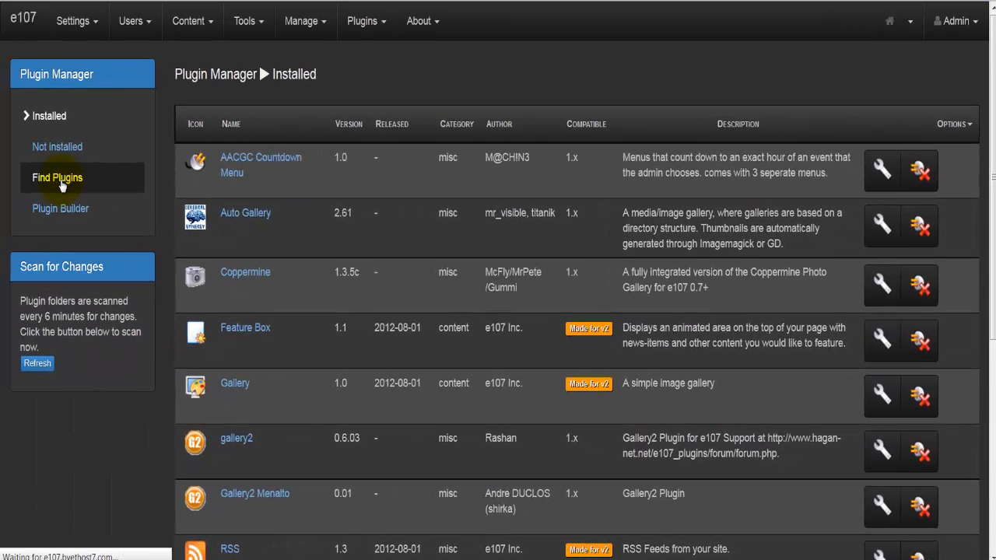
{"action": "left_click", "coordinate": [63, 184]}
{"action": "left_click", "coordinate": [222, 109]}
{"action": "type", "text": "coppermine"}
{"action": "key", "text": "Return"}
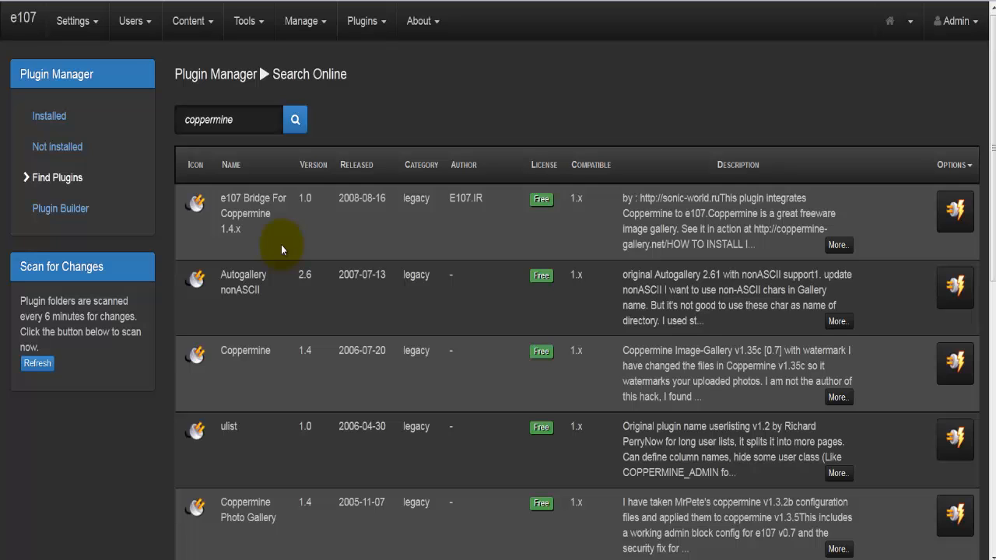
Open the MU Gallery page for editing and place the text cursor in its empty body text
{"action": "left_click", "coordinate": [198, 23]}
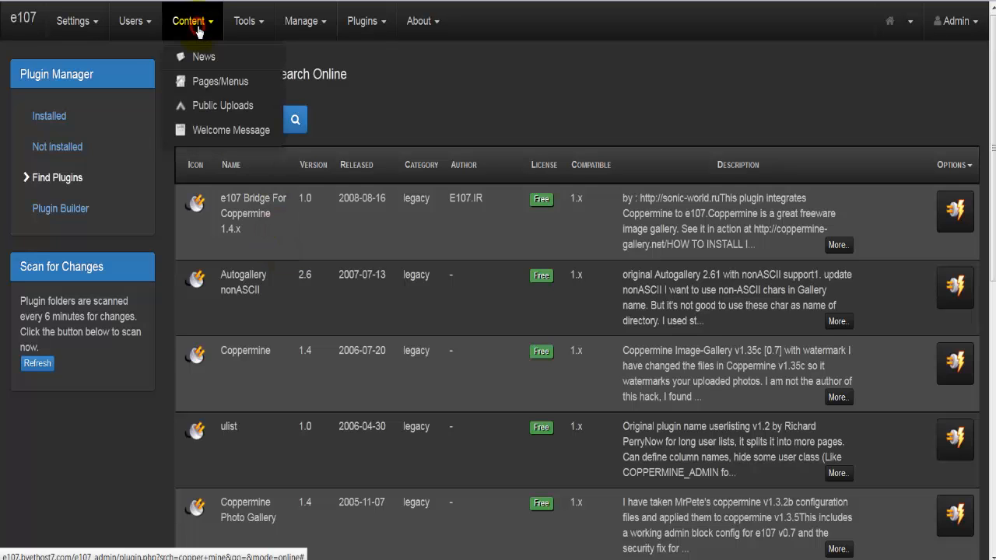
{"action": "left_click", "coordinate": [257, 81]}
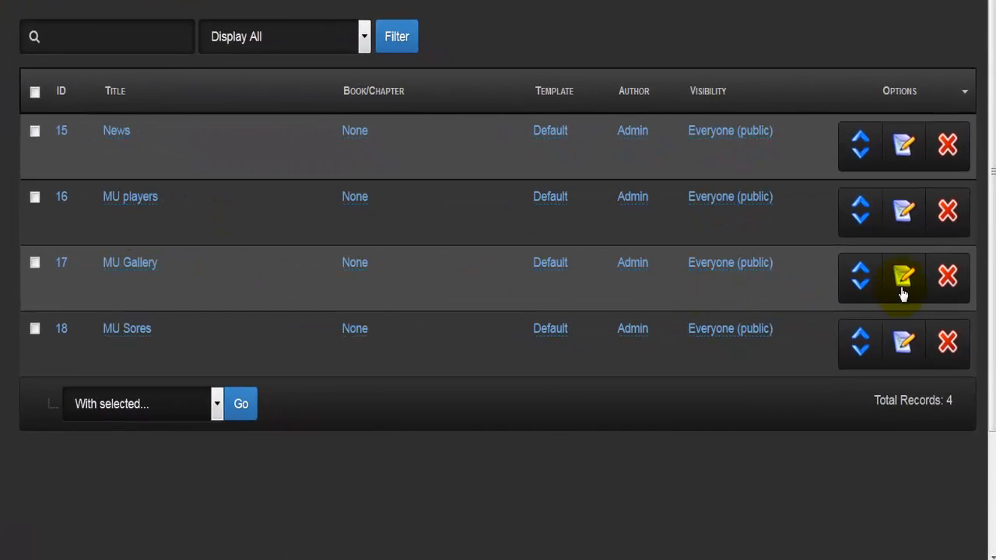
{"action": "left_click", "coordinate": [902, 288]}
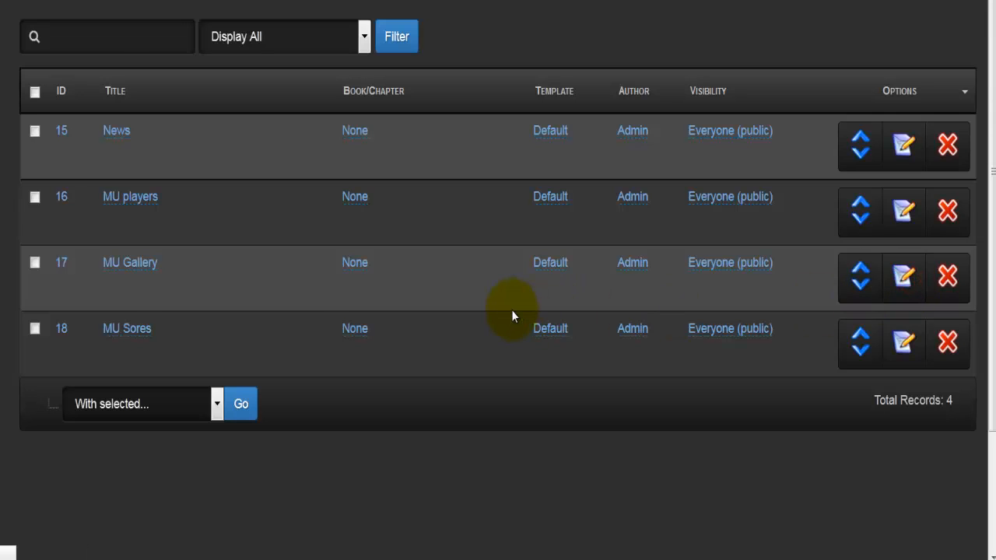
{"action": "scroll", "coordinate": [296, 391], "scroll_direction": "down", "scroll_amount": 3}
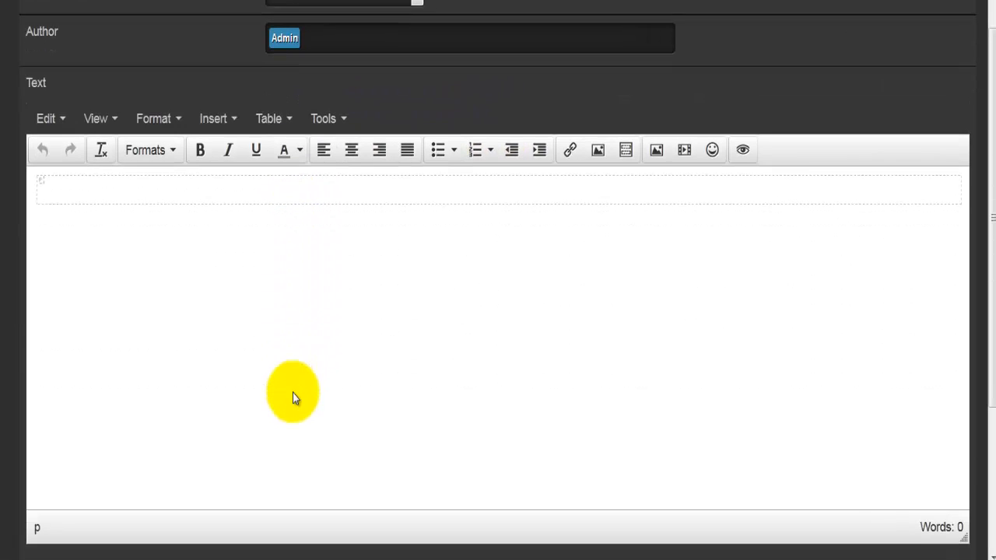
{"action": "left_click", "coordinate": [192, 171]}
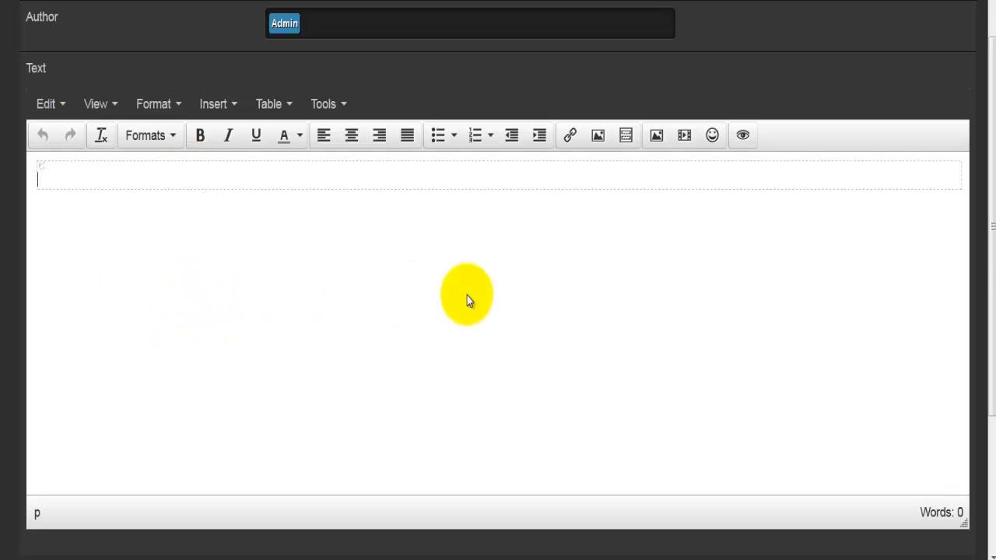
Insert the footballer photo and the Manchester United crest from the media manager into the page text
{"action": "left_click", "coordinate": [656, 137]}
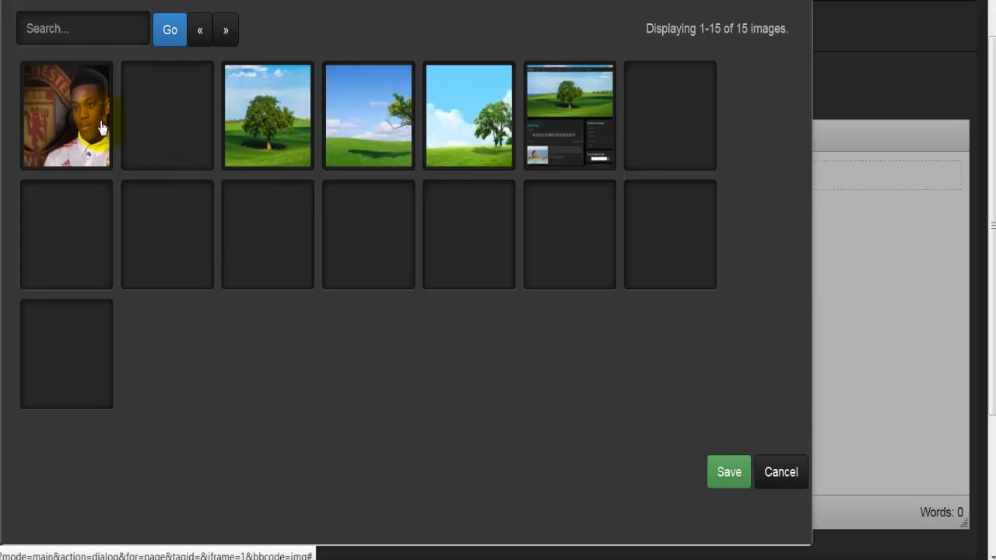
{"action": "left_click", "coordinate": [86, 116]}
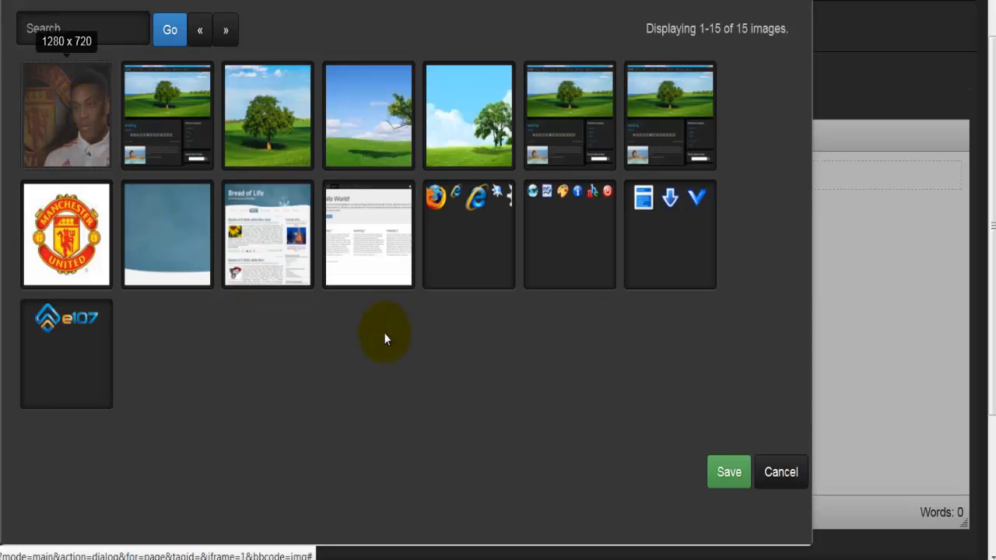
{"action": "left_click", "coordinate": [92, 261]}
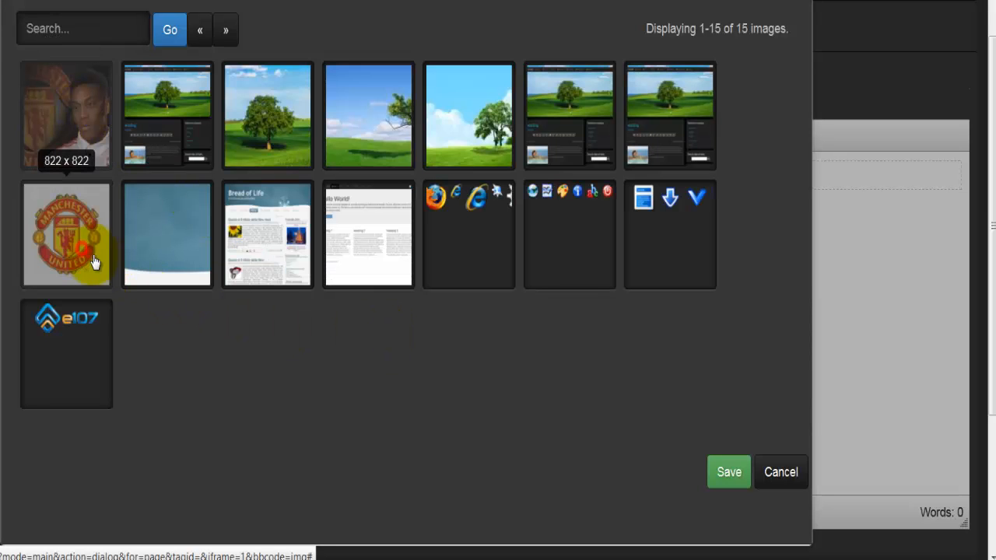
{"action": "left_click", "coordinate": [724, 473]}
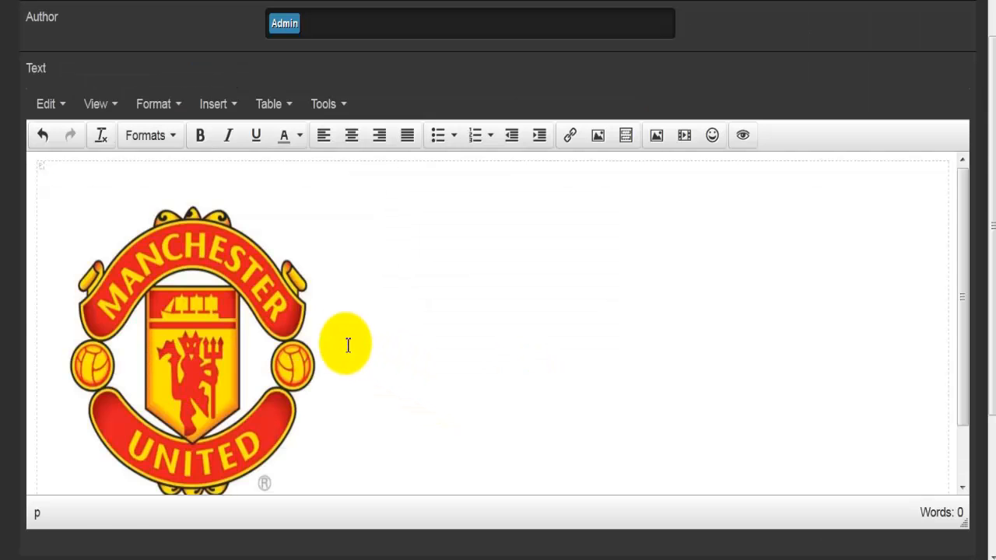
{"action": "left_click", "coordinate": [226, 322]}
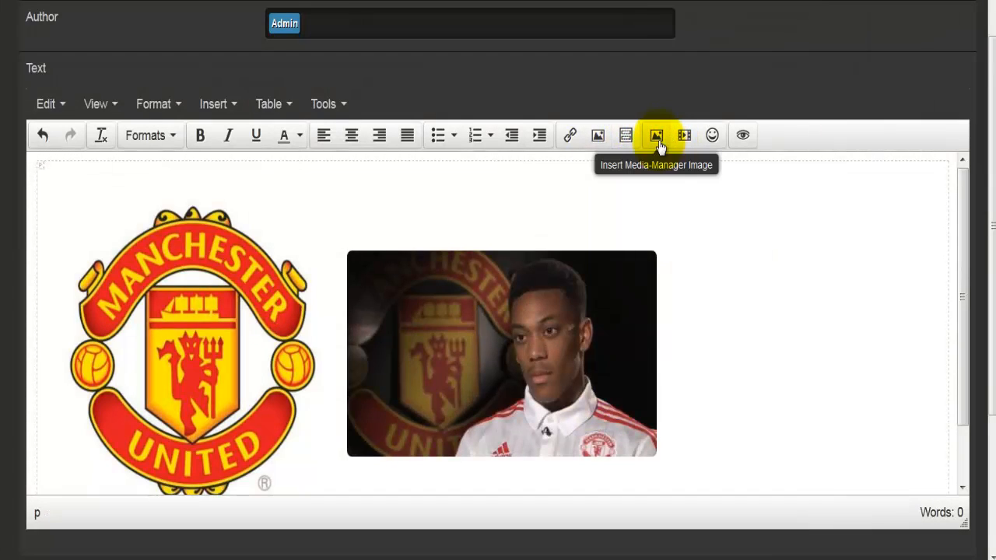
Insert the 1920 x 550 landscape image with the lone tree from the media manager into the page text
{"action": "left_click", "coordinate": [658, 139]}
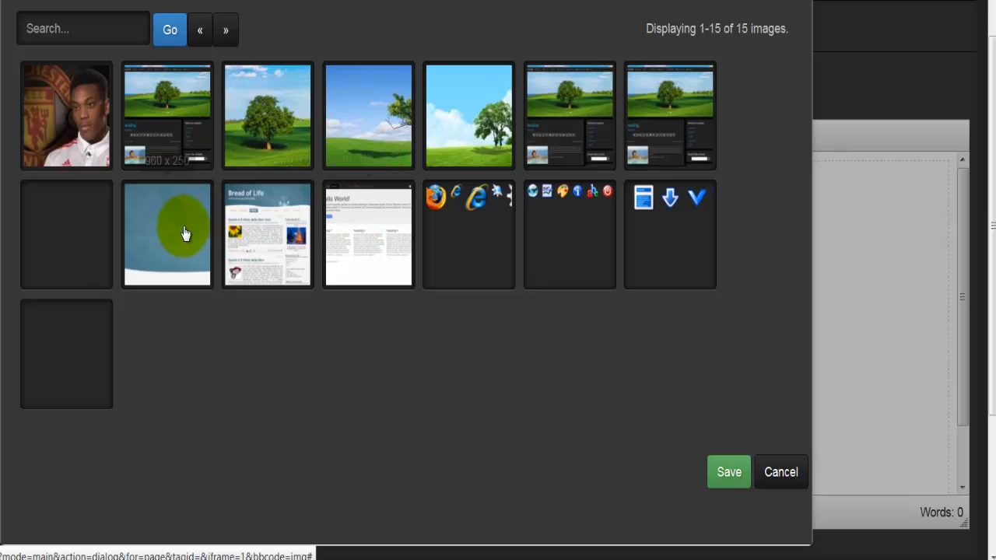
{"action": "left_click", "coordinate": [268, 117]}
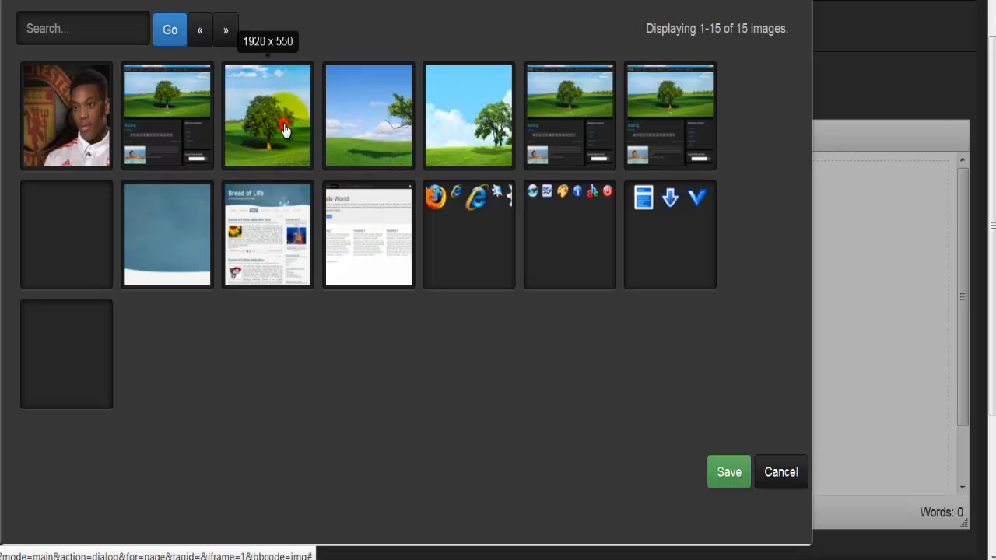
{"action": "left_click", "coordinate": [725, 472]}
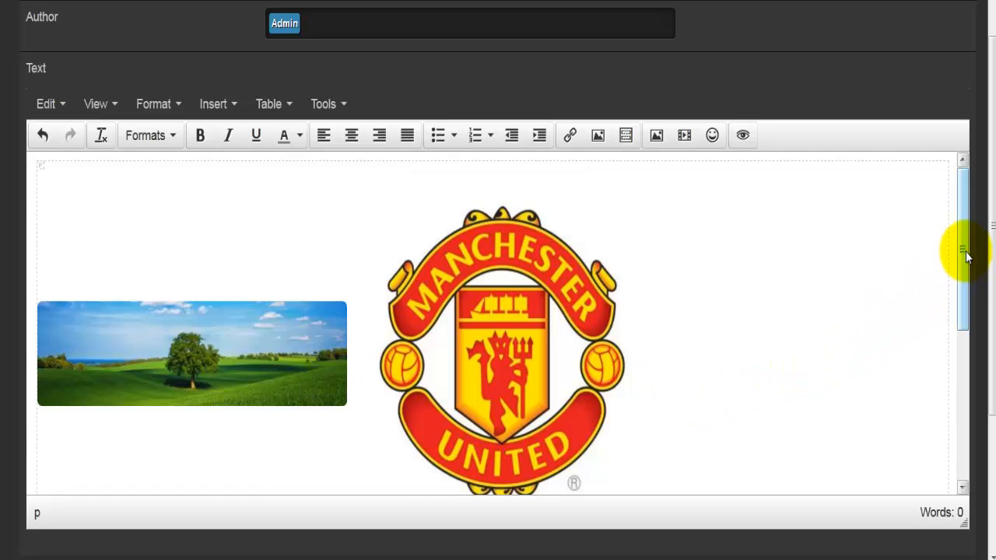
Move the tree landscape image directly behind the Manchester United crest
{"action": "left_click_drag", "start_coordinate": [965, 257], "coordinate": [819, 288]}
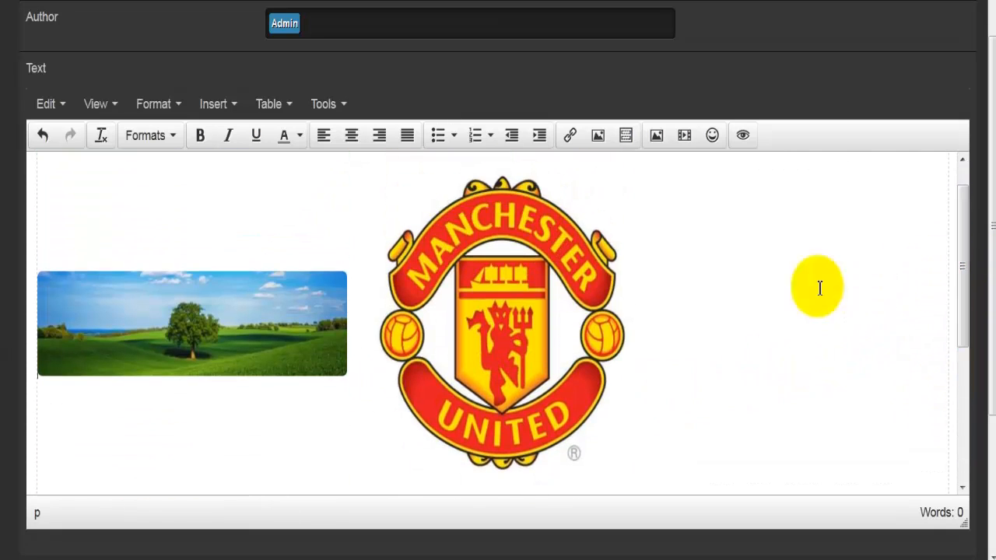
{"action": "left_click", "coordinate": [182, 315]}
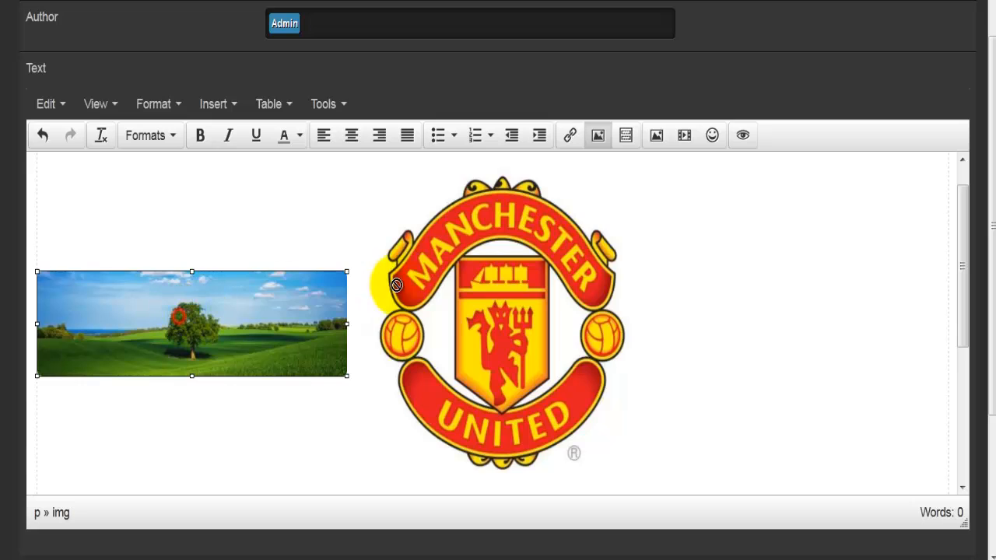
{"action": "left_click_drag", "start_coordinate": [396, 285], "coordinate": [765, 289]}
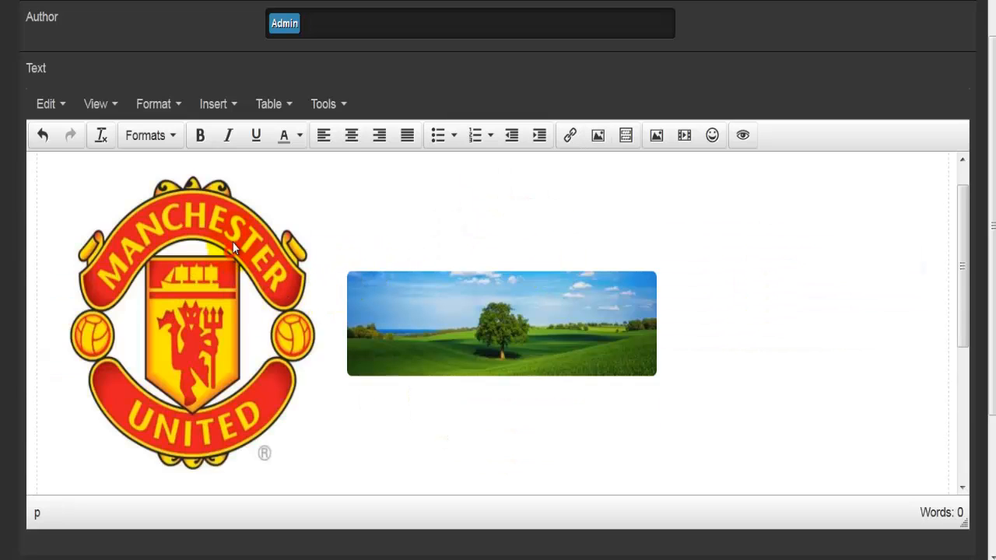
Shrink the tree landscape to a small thumbnail and the footballer photo to about half its width
{"action": "left_click", "coordinate": [233, 244]}
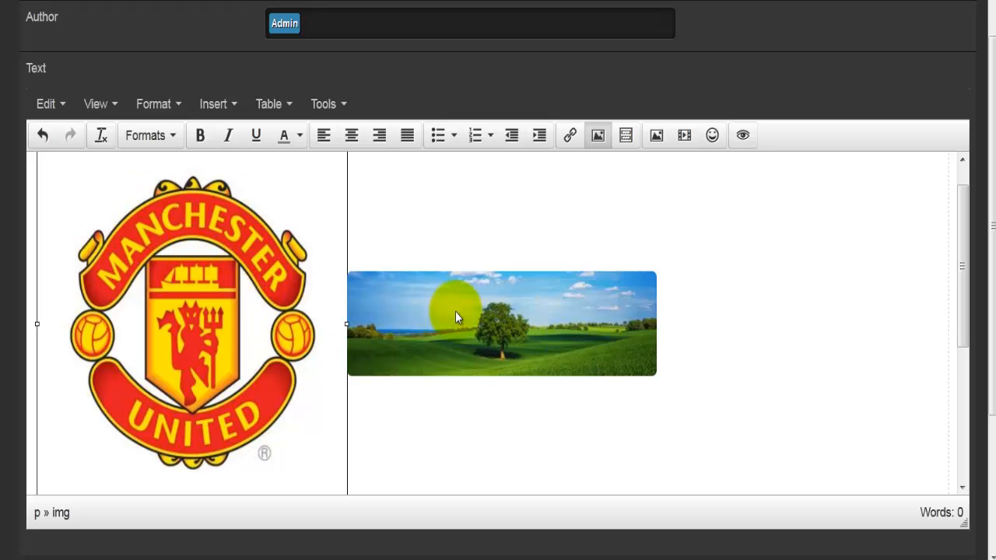
{"action": "left_click", "coordinate": [479, 322]}
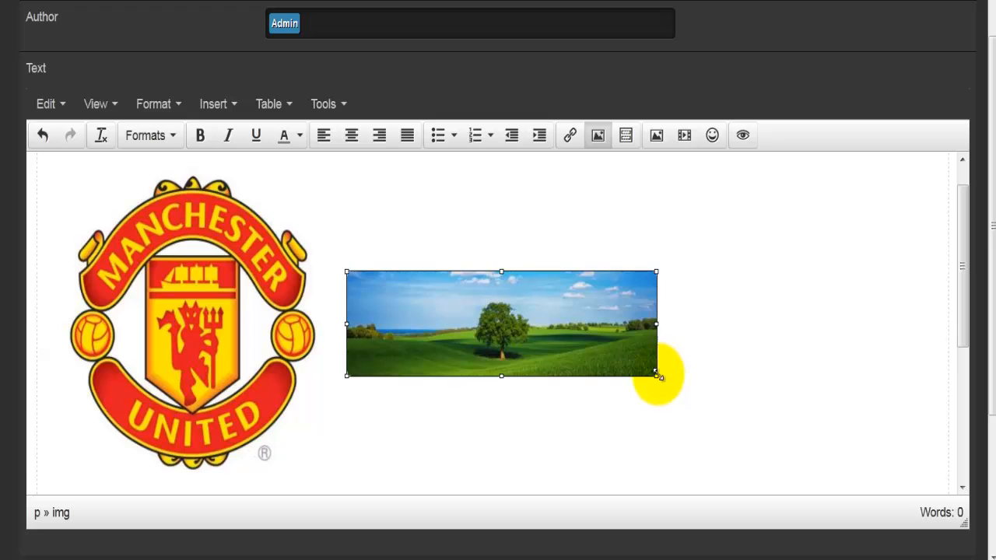
{"action": "left_click_drag", "start_coordinate": [656, 375], "coordinate": [457, 296]}
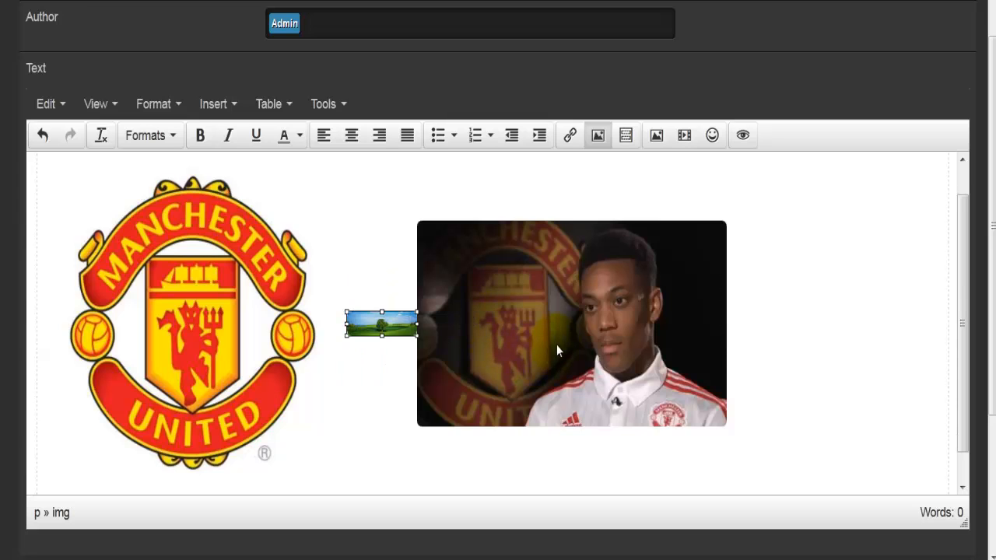
{"action": "left_click", "coordinate": [557, 350]}
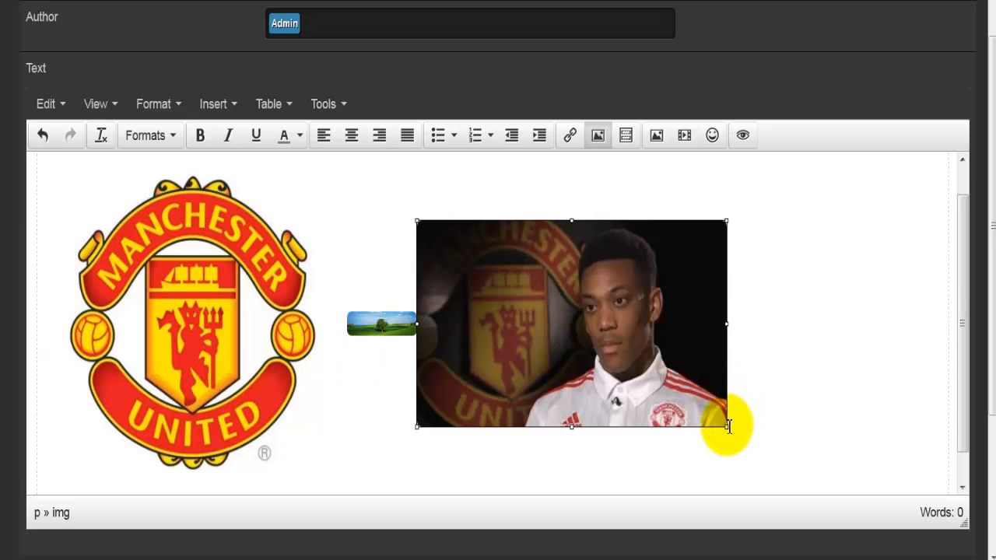
{"action": "left_click_drag", "start_coordinate": [728, 425], "coordinate": [575, 323]}
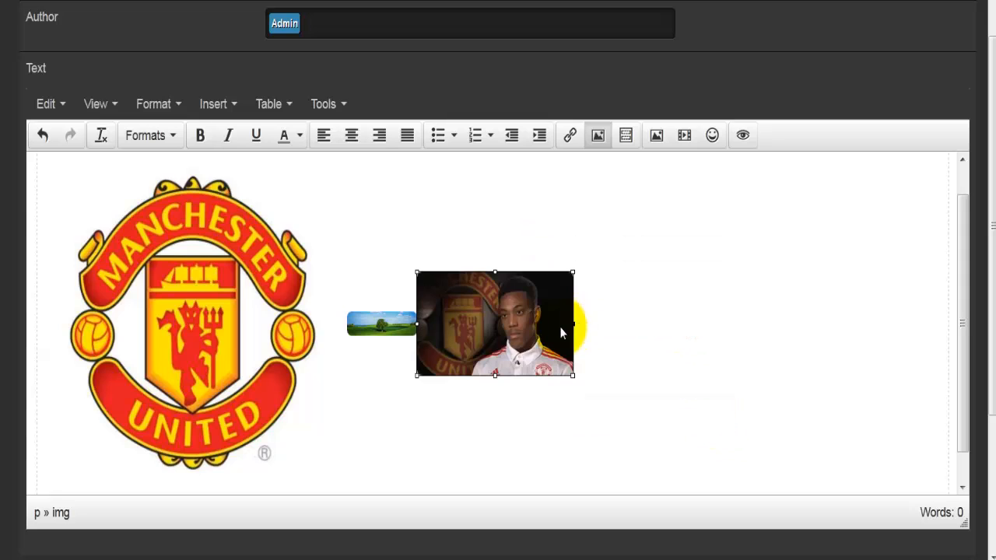
Move the small tree landscape image behind the footballer photo
{"action": "left_click", "coordinate": [388, 316]}
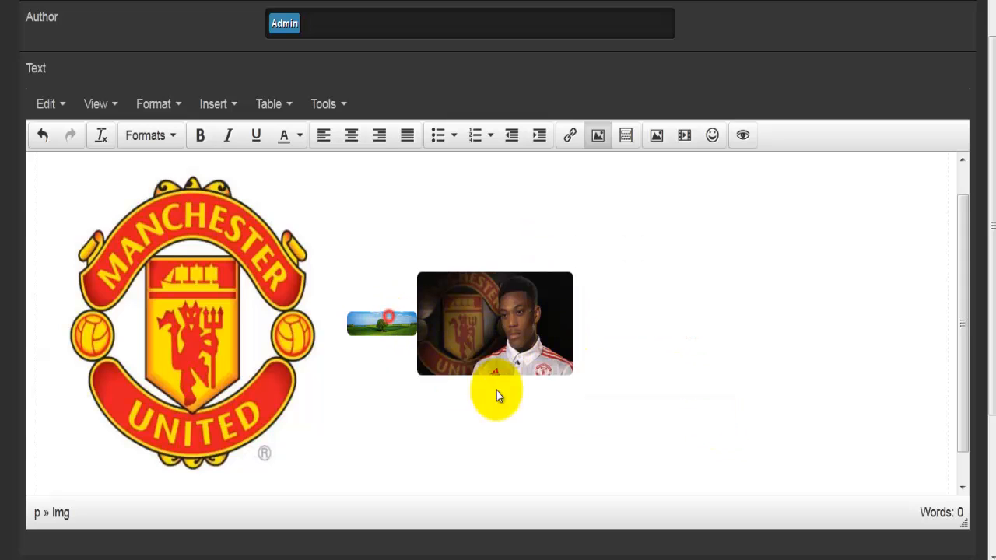
{"action": "left_click_drag", "start_coordinate": [496, 391], "coordinate": [626, 328]}
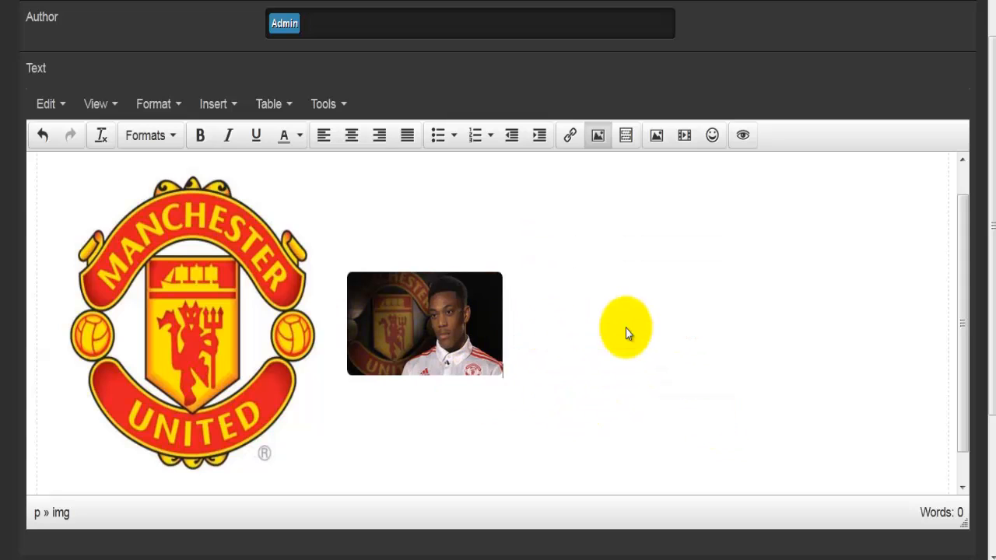
{"action": "left_click", "coordinate": [482, 335]}
Shrink the Manchester United crest to roughly the height of the footballer photo and add a space between neighbouring images
{"action": "left_click", "coordinate": [182, 235]}
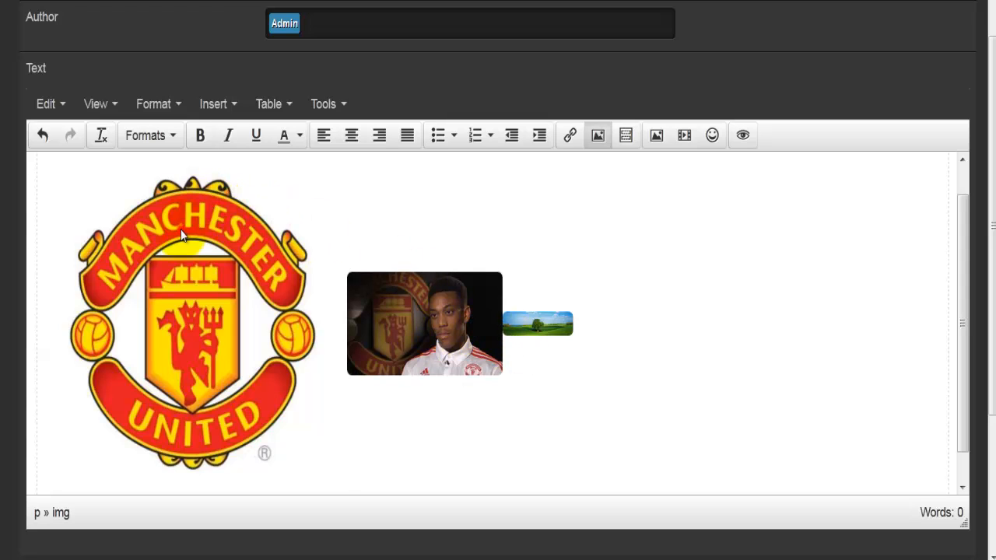
{"action": "scroll", "coordinate": [329, 246], "scroll_direction": "up", "scroll_amount": 1}
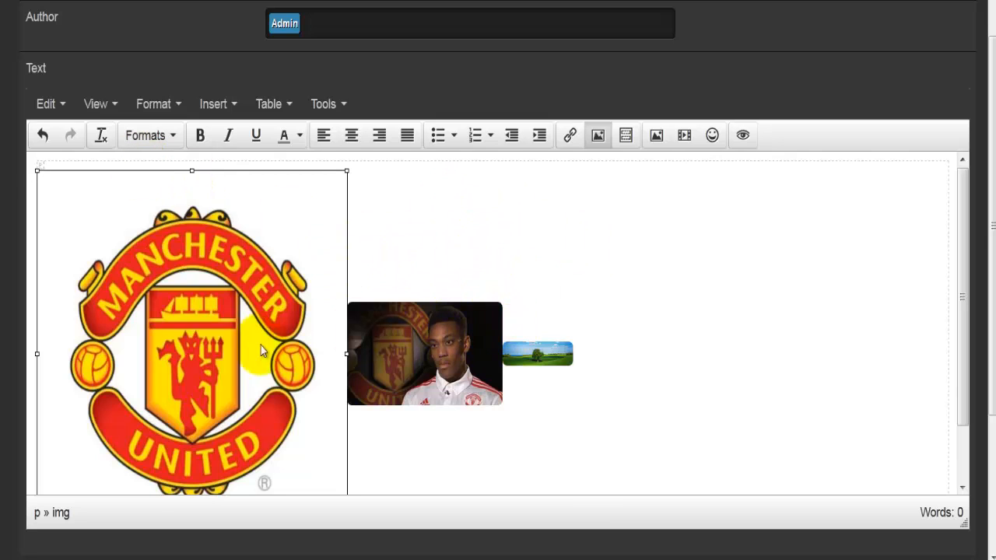
{"action": "left_click_drag", "start_coordinate": [346, 171], "coordinate": [130, 375]}
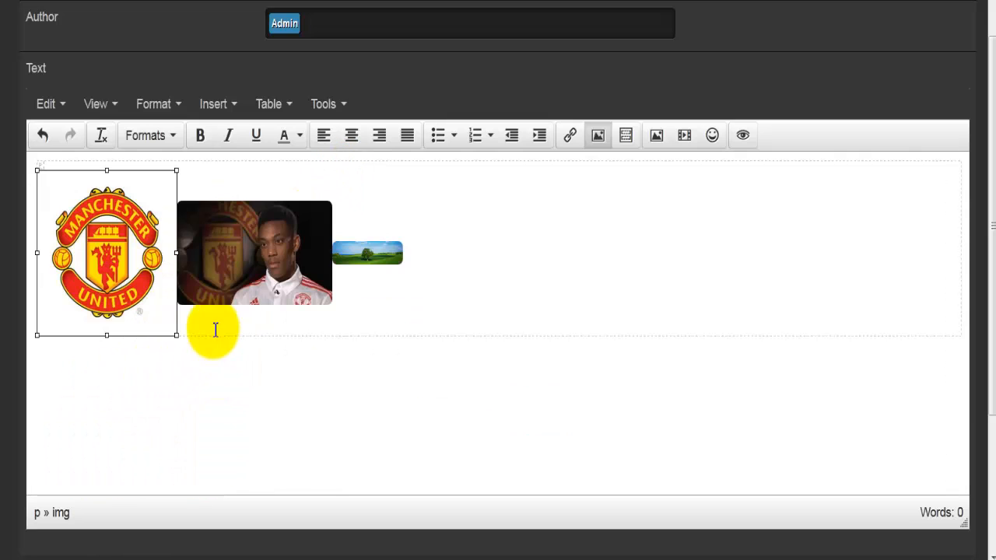
{"action": "left_click_drag", "start_coordinate": [176, 172], "coordinate": [149, 204]}
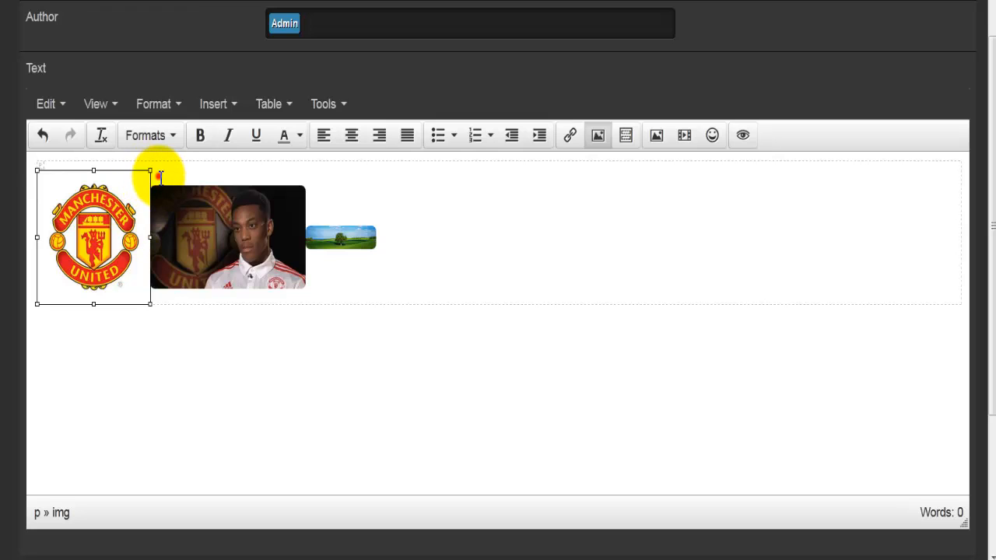
{"action": "left_click", "coordinate": [162, 303]}
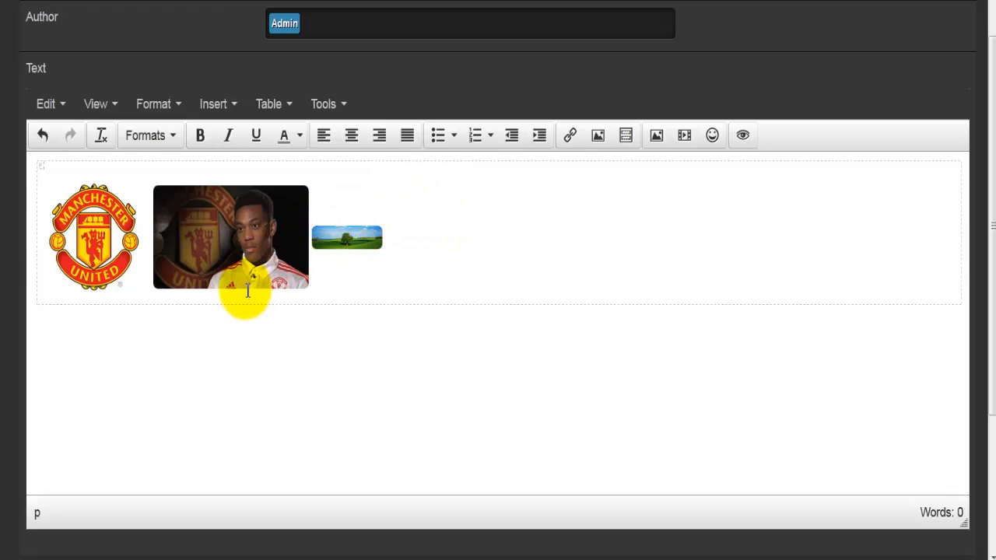
{"action": "left_click", "coordinate": [215, 347]}
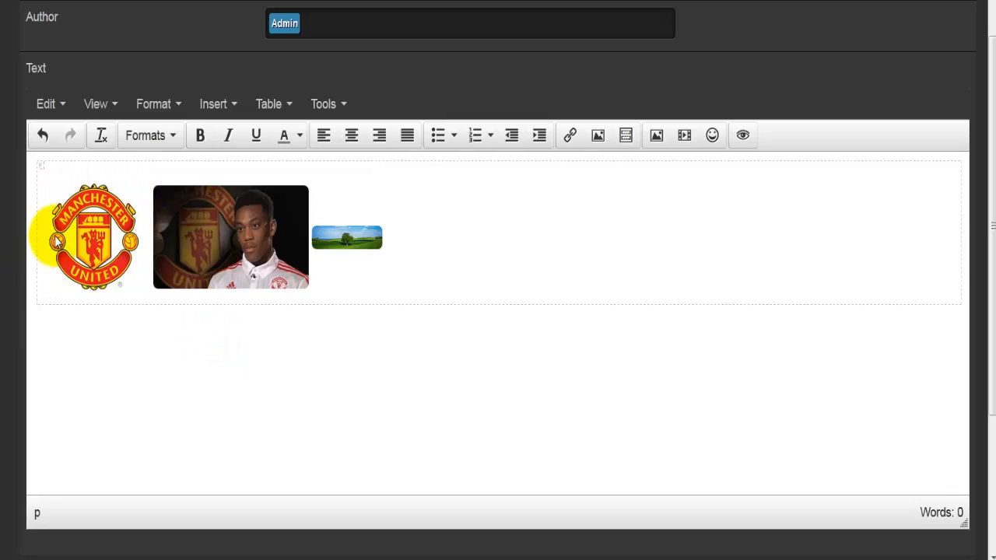
Add a link to the Manchester United crest image with target New window and class Link
{"action": "left_click", "coordinate": [112, 225]}
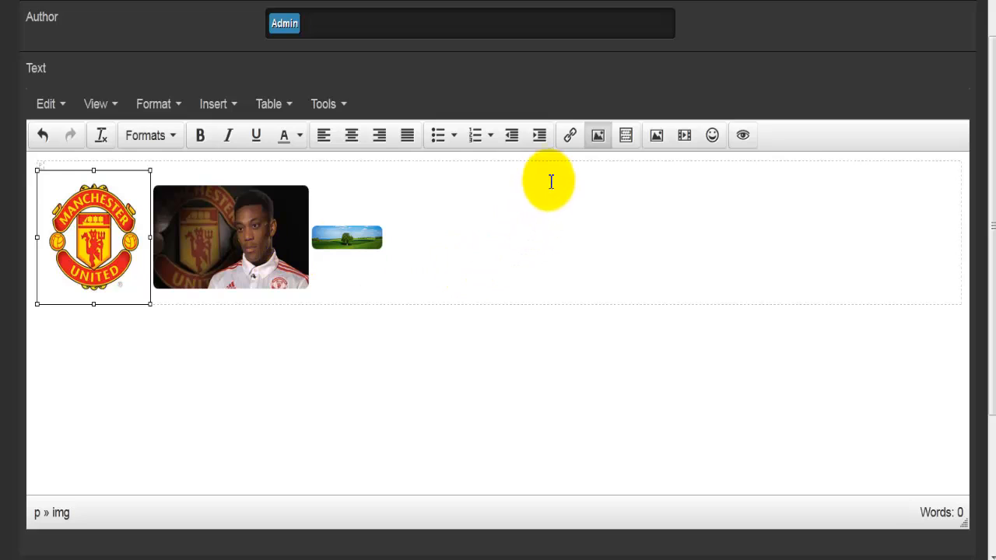
{"action": "left_click", "coordinate": [569, 148]}
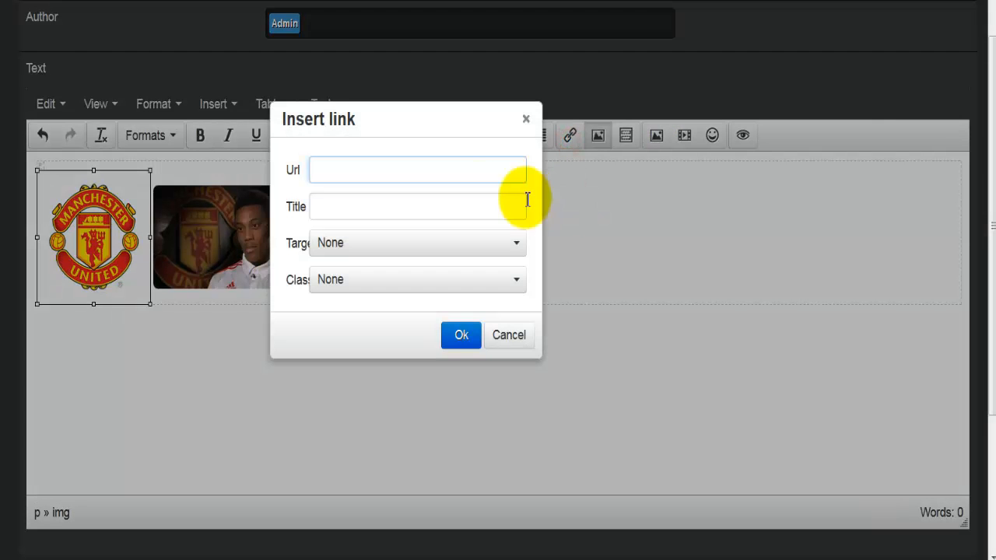
{"action": "left_click", "coordinate": [361, 242]}
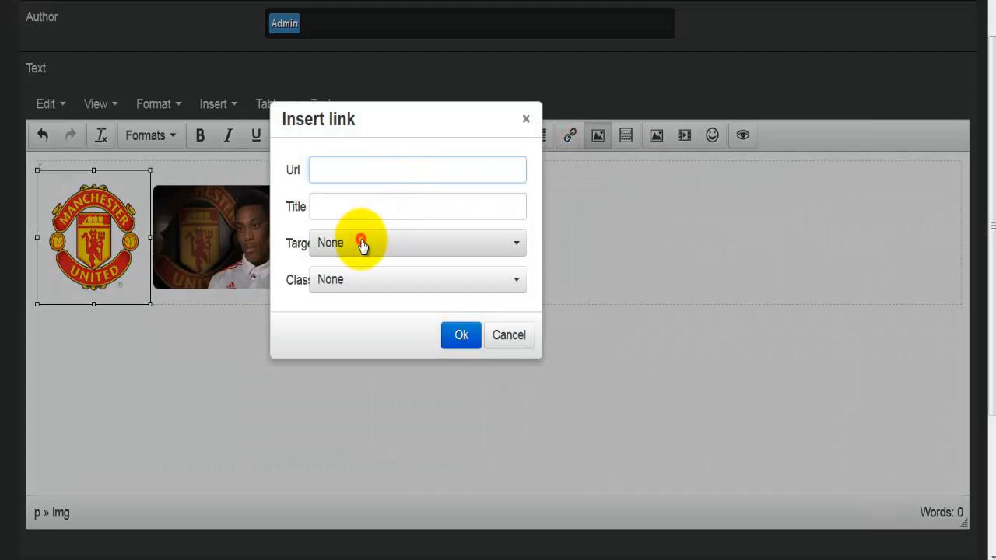
{"action": "left_click", "coordinate": [375, 308]}
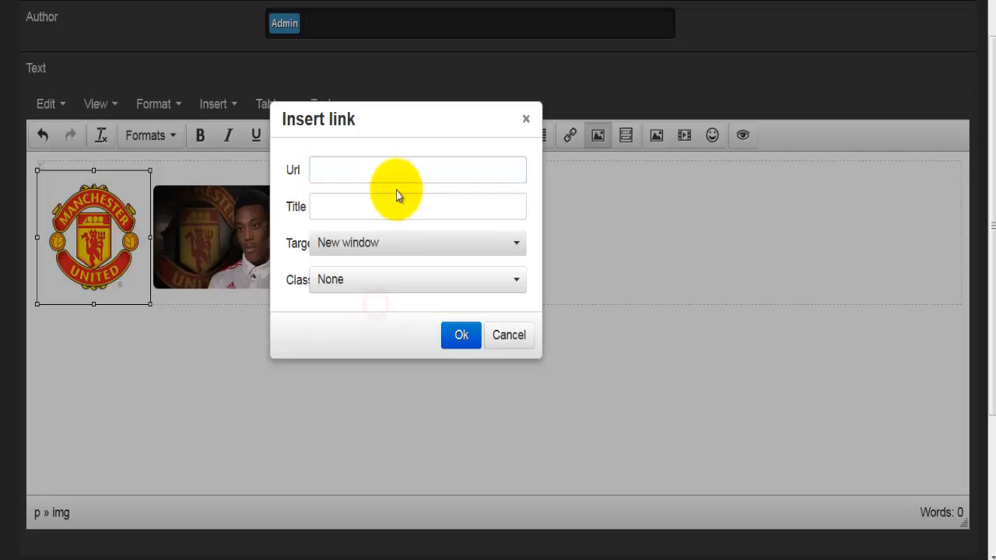
{"action": "left_click", "coordinate": [346, 282]}
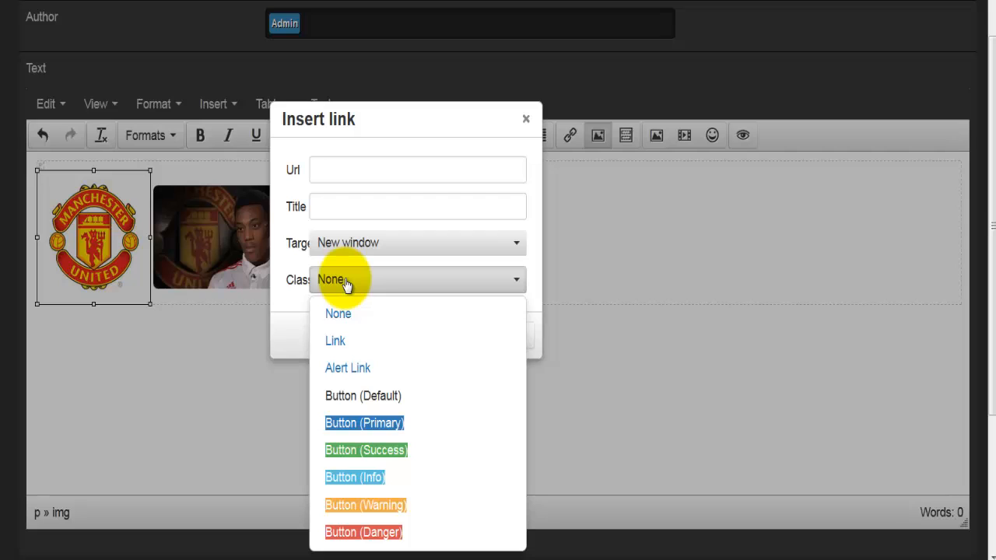
{"action": "left_click", "coordinate": [345, 340]}
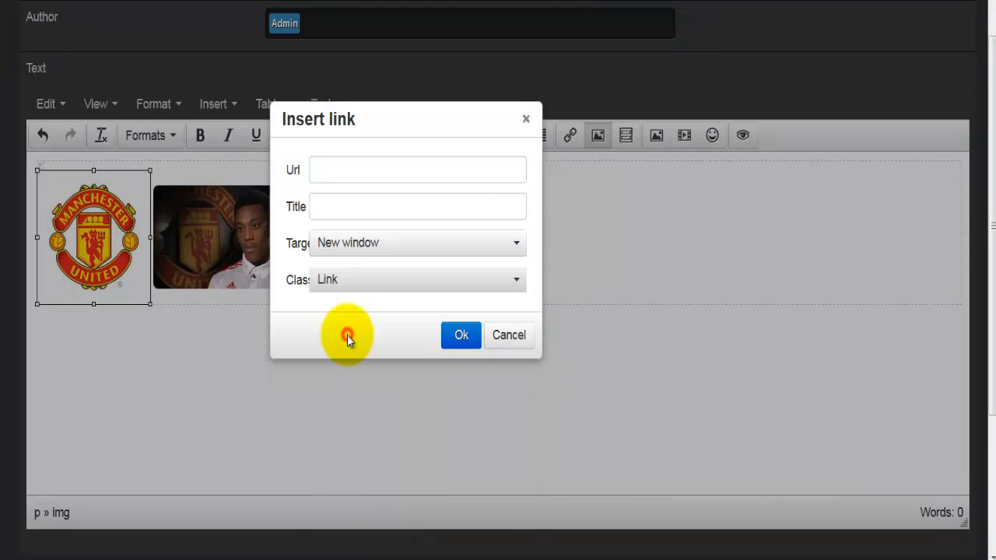
{"action": "left_click", "coordinate": [461, 336]}
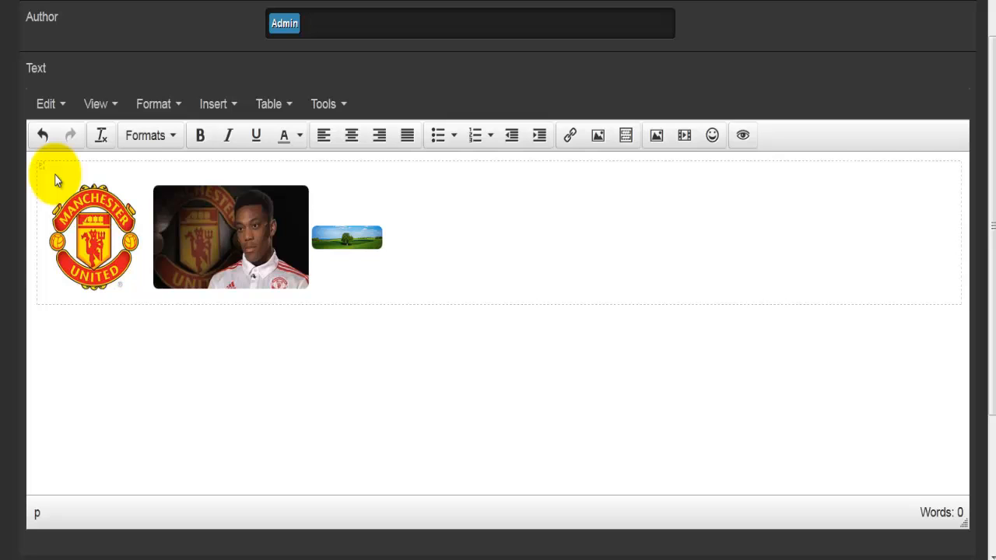
{"action": "scroll", "coordinate": [187, 375], "scroll_direction": "up", "scroll_amount": 3}
{"action": "scroll", "coordinate": [187, 376], "scroll_direction": "down", "scroll_amount": 5}
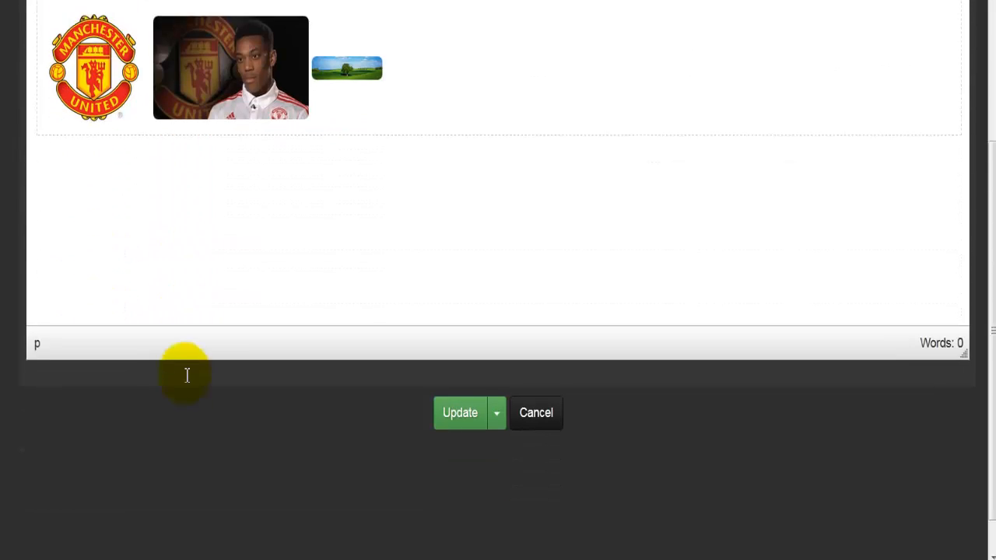
{"action": "scroll", "coordinate": [187, 376], "scroll_direction": "down", "scroll_amount": 1}
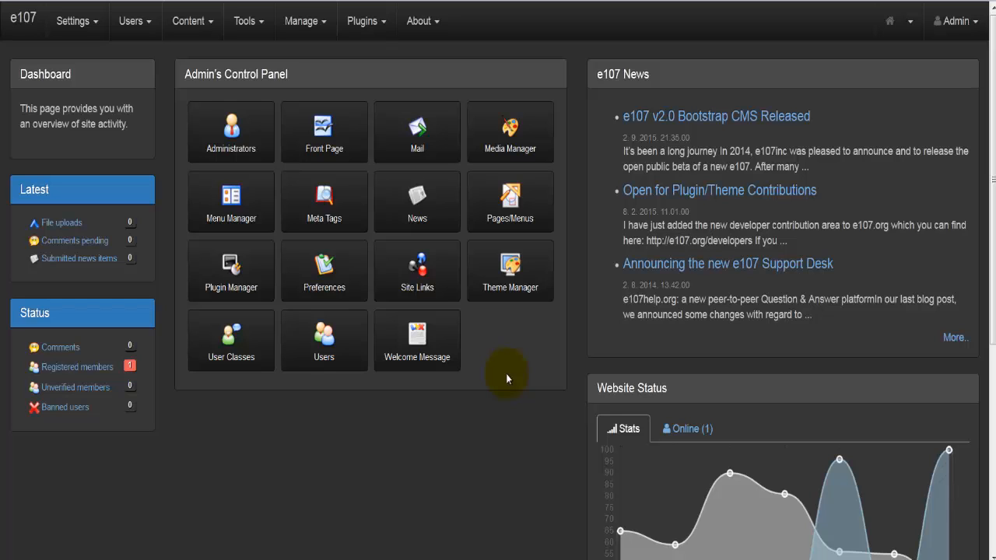
Open the MU Sores page for editing from the site's page list
{"action": "left_click", "coordinate": [191, 31]}
{"action": "left_click", "coordinate": [236, 82]}
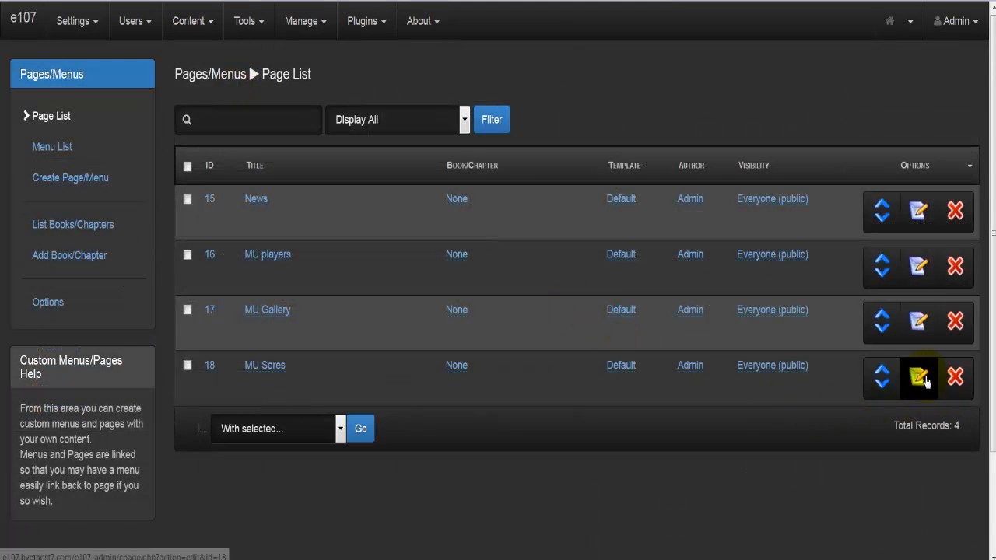
{"action": "left_click", "coordinate": [918, 376]}
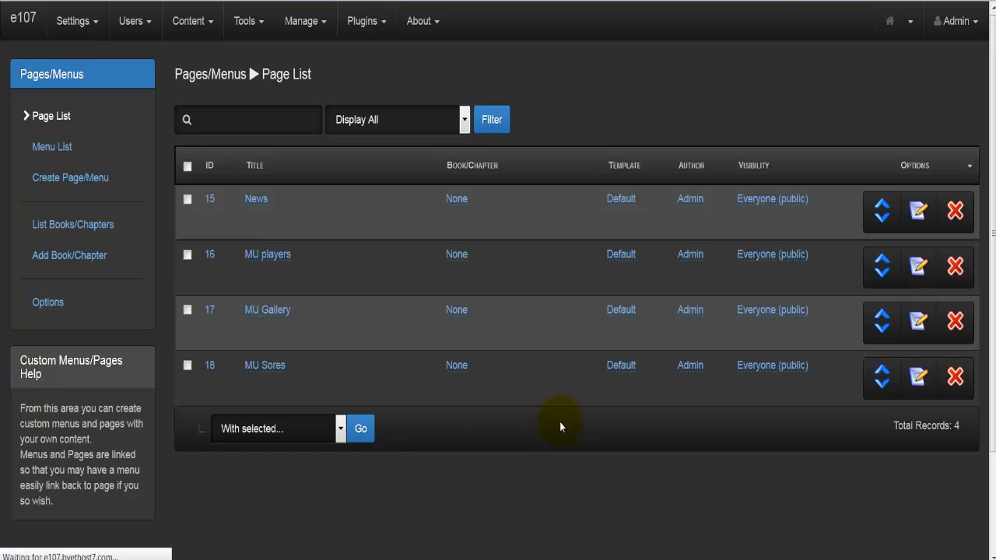
Insert a table of four columns and two rows into the page's text
{"action": "scroll", "coordinate": [537, 428], "scroll_direction": "down", "scroll_amount": 2}
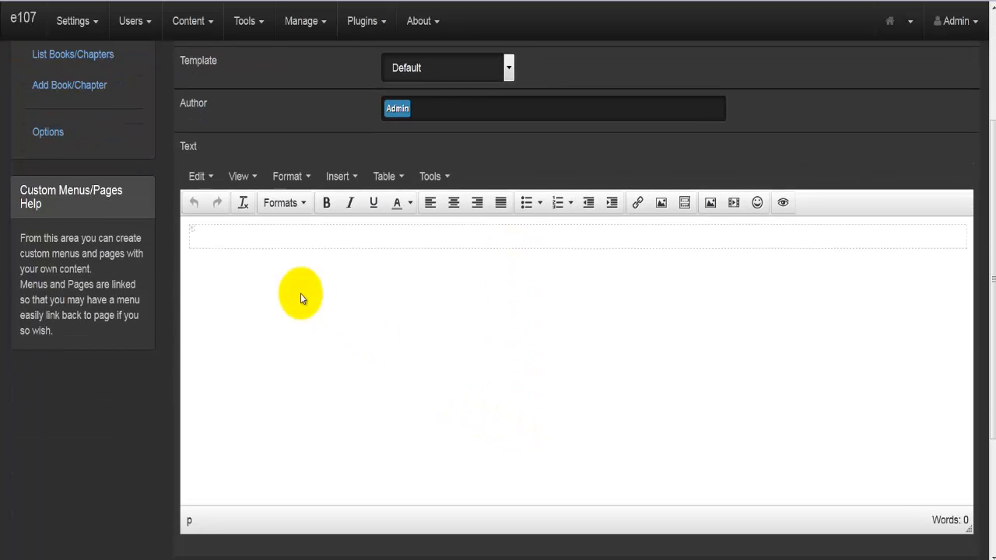
{"action": "left_click", "coordinate": [339, 176]}
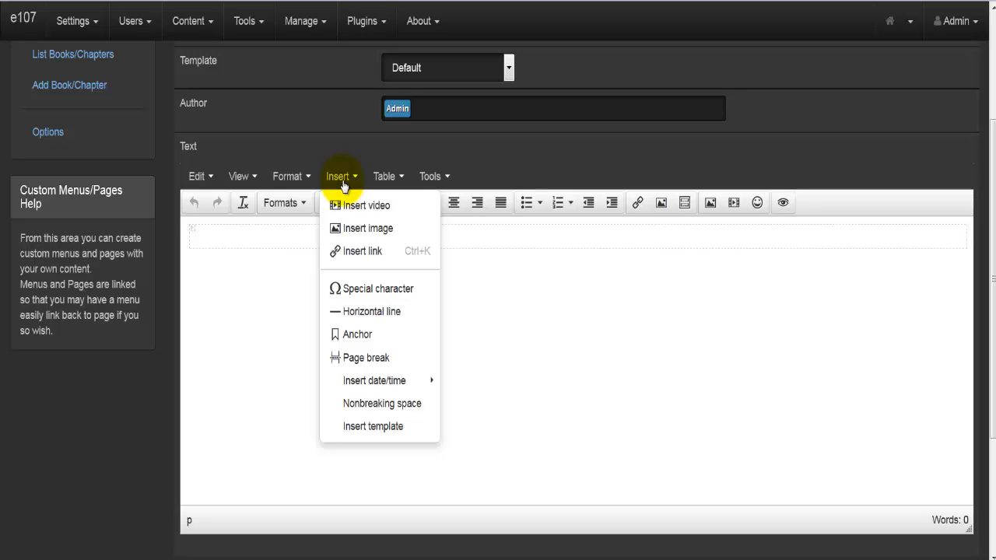
{"action": "left_click", "coordinate": [383, 177]}
{"action": "left_click", "coordinate": [384, 177]}
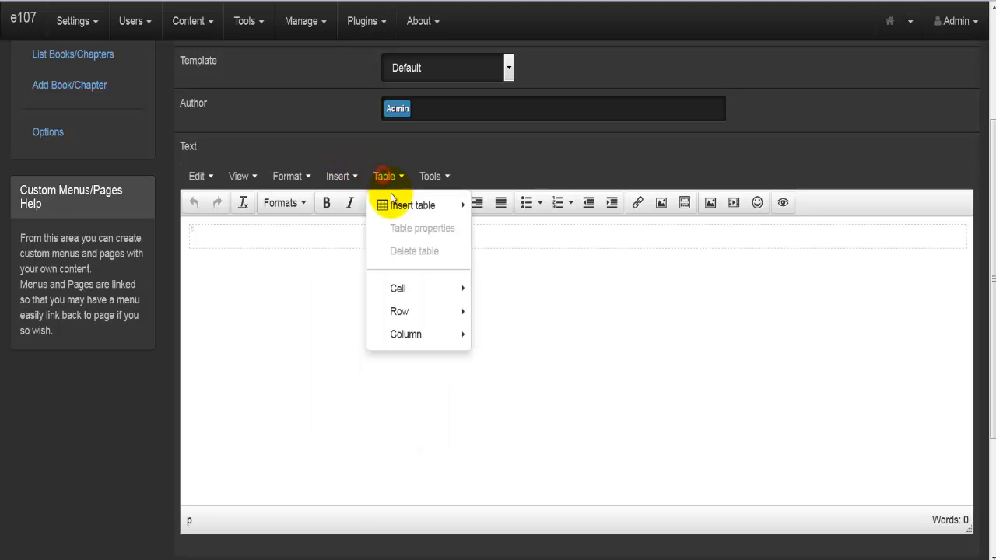
{"action": "mouse_move", "coordinate": [399, 205]}
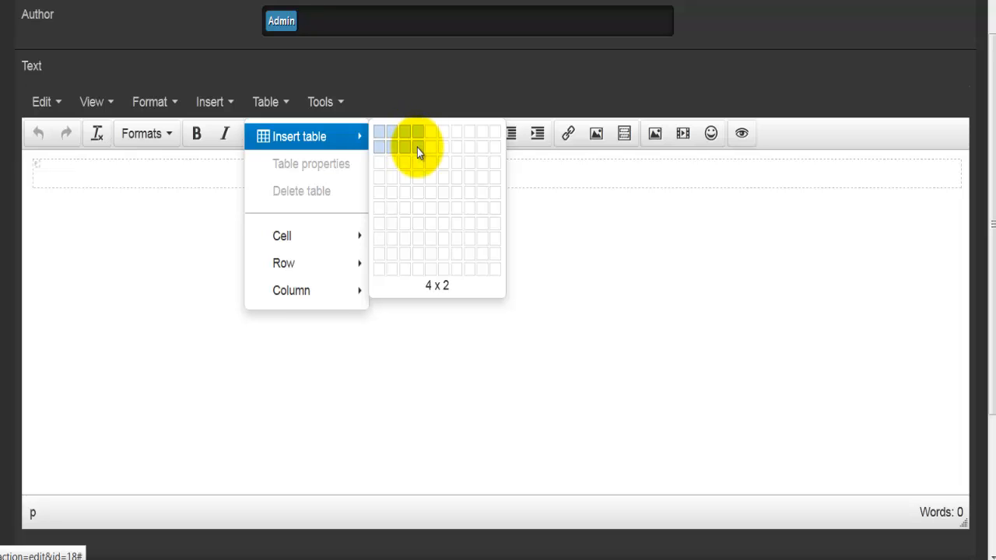
{"action": "left_click", "coordinate": [417, 148]}
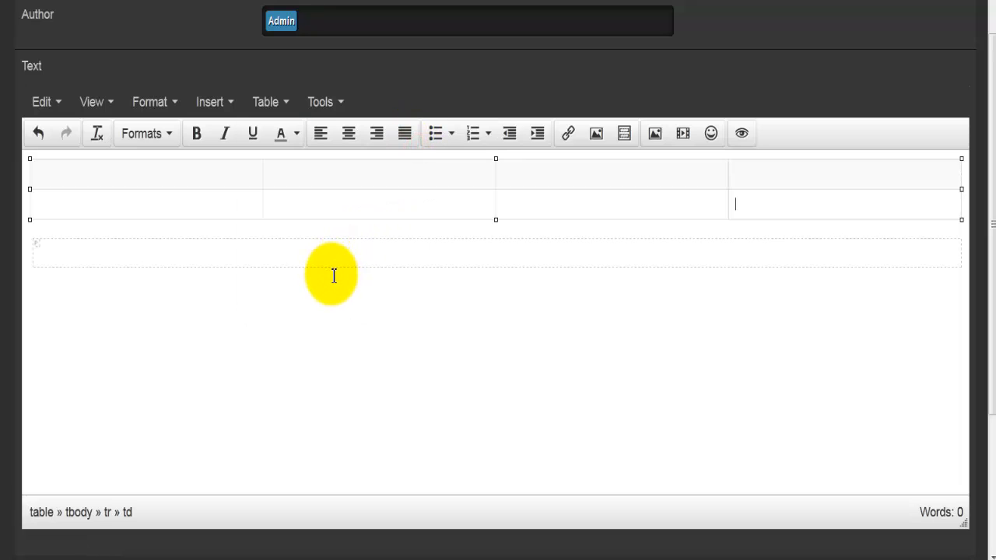
Fill the table's first row with Manchester United, 2, 1 and Liverpool
{"action": "left_click", "coordinate": [113, 175]}
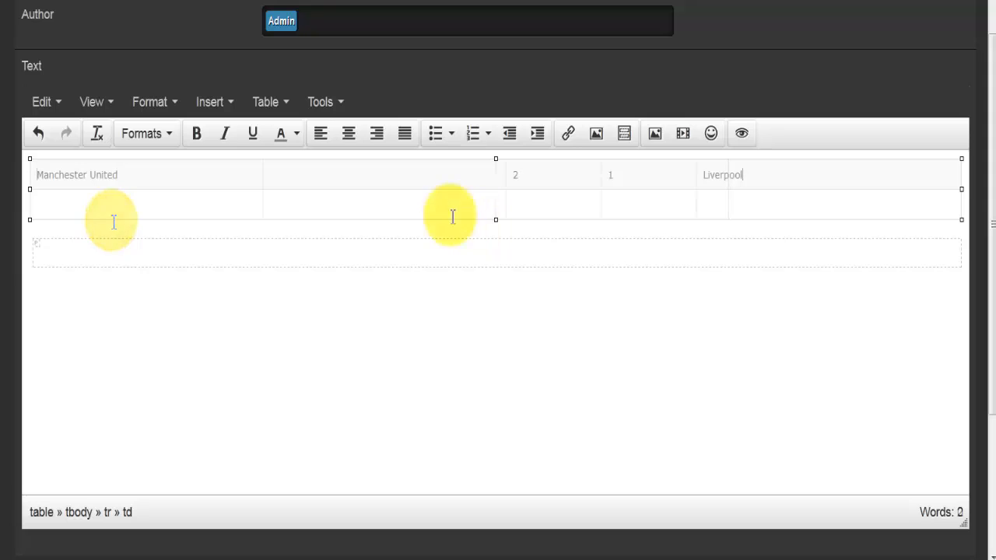
{"action": "left_click", "coordinate": [148, 180]}
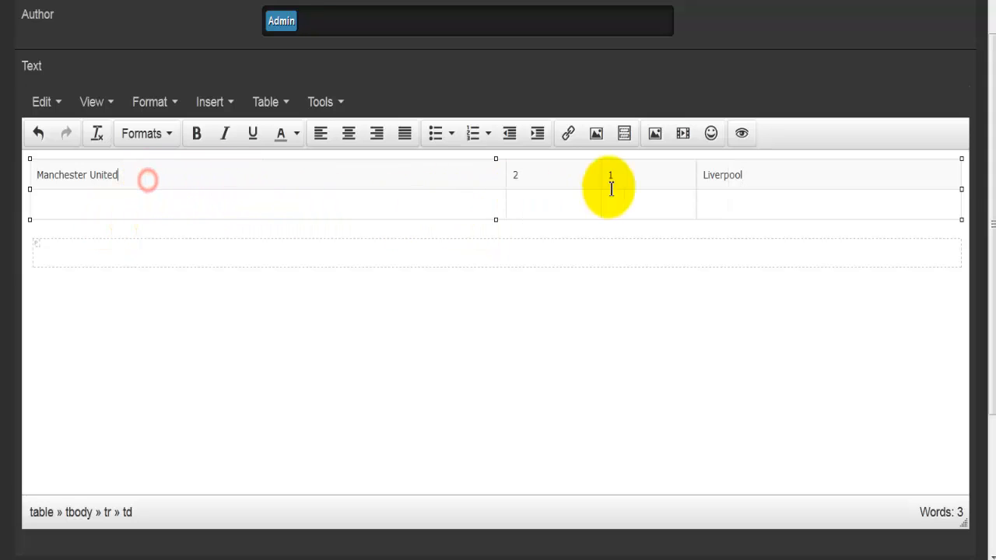
{"action": "left_click", "coordinate": [701, 173]}
{"action": "left_click", "coordinate": [527, 175]}
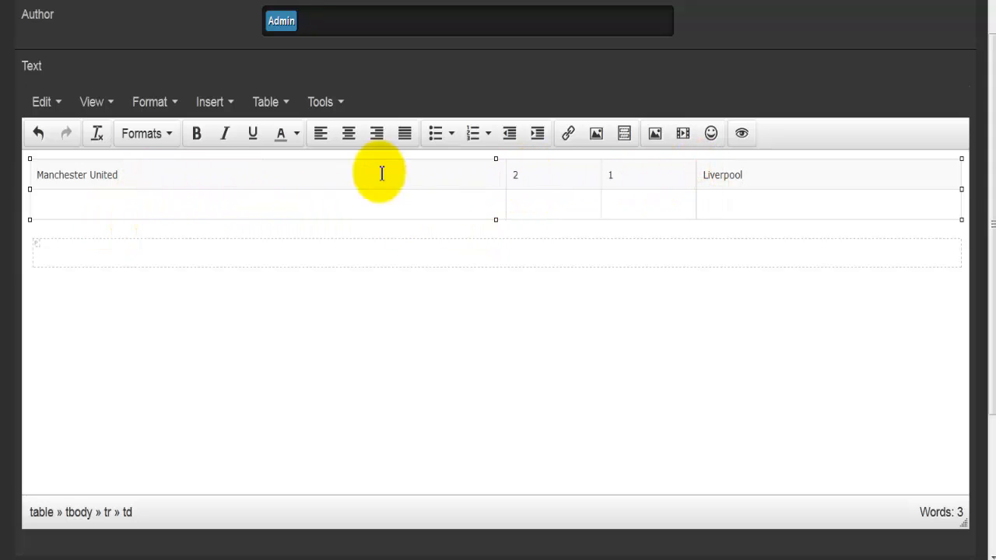
Right-align Manchester United in the first row and centre the scores 2 and 1 in their cells
{"action": "left_click_drag", "start_coordinate": [125, 174], "coordinate": [34, 174]}
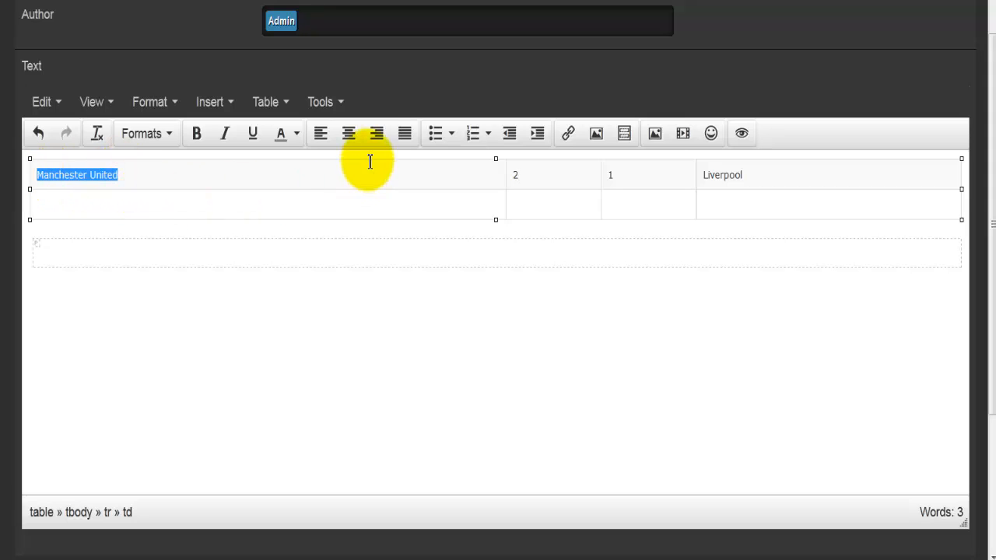
{"action": "left_click", "coordinate": [378, 134]}
{"action": "left_click_drag", "start_coordinate": [651, 176], "coordinate": [514, 171]}
{"action": "left_click", "coordinate": [349, 133]}
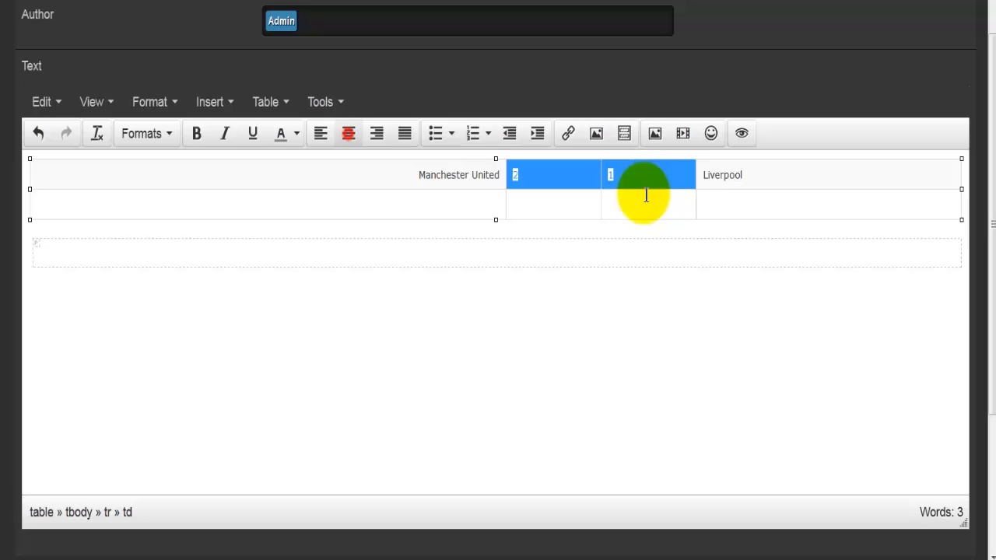
{"action": "left_click", "coordinate": [717, 176]}
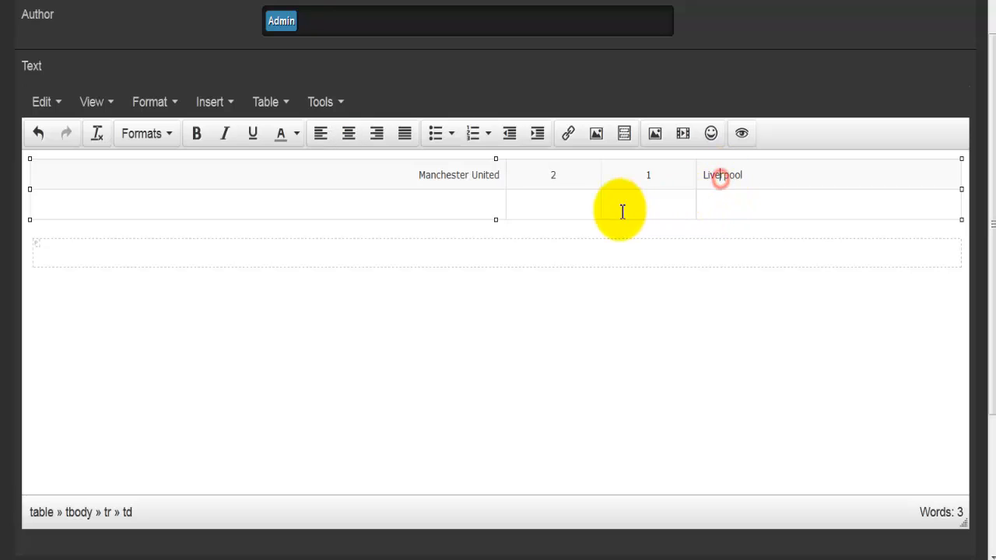
Fill the second row with Manchester City, 3, 3 and Manchester United, right-aligning the first team and centring both scores
{"action": "left_click", "coordinate": [475, 203]}
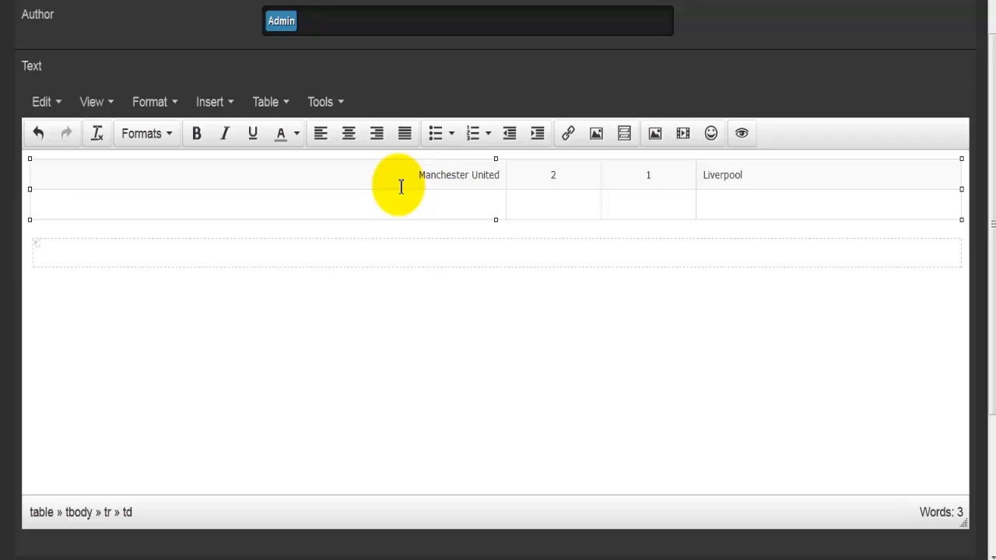
{"action": "left_click_drag", "start_coordinate": [161, 204], "coordinate": [36, 202]}
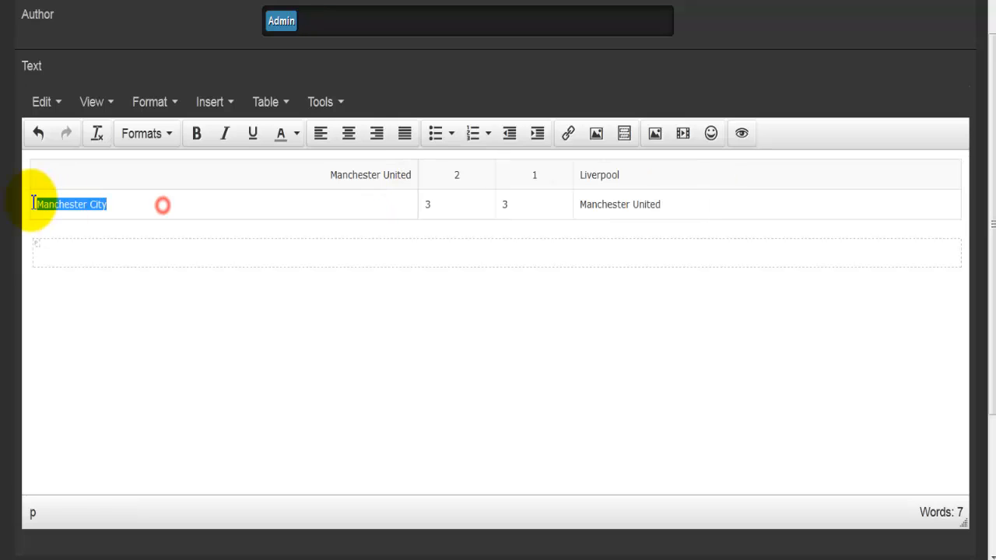
{"action": "left_click", "coordinate": [377, 143]}
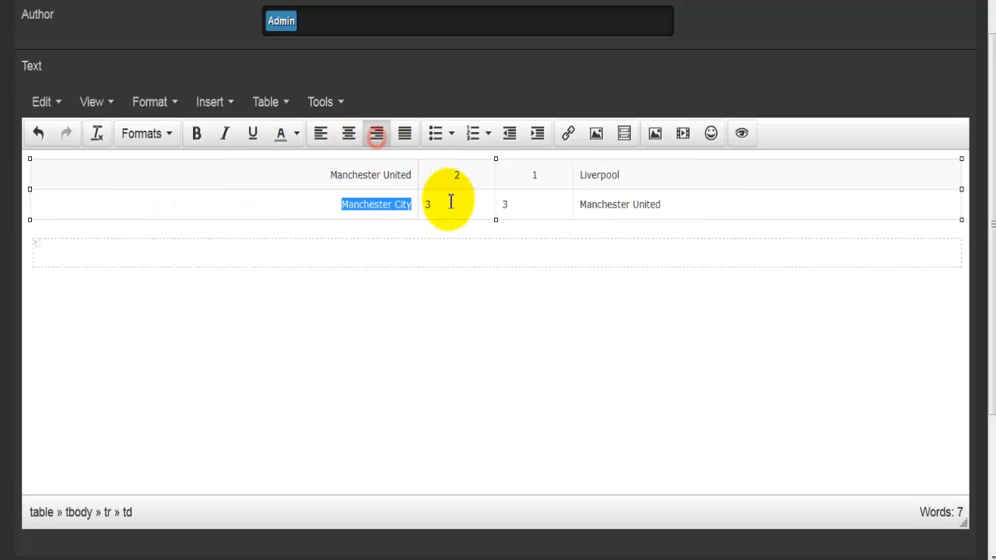
{"action": "left_click_drag", "start_coordinate": [422, 203], "coordinate": [506, 207]}
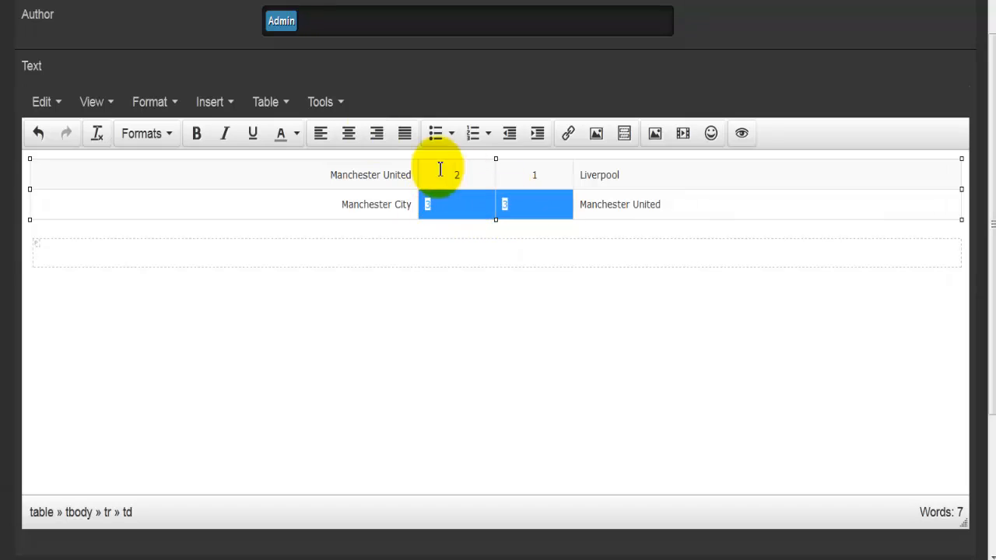
{"action": "left_click", "coordinate": [349, 133]}
{"action": "left_click", "coordinate": [605, 206]}
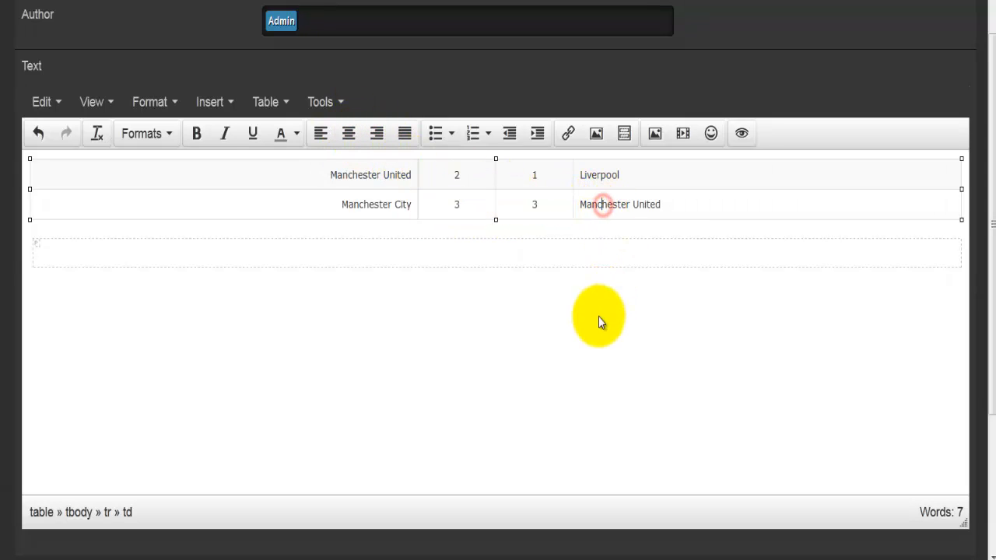
{"action": "key", "text": "ctrl+z"}
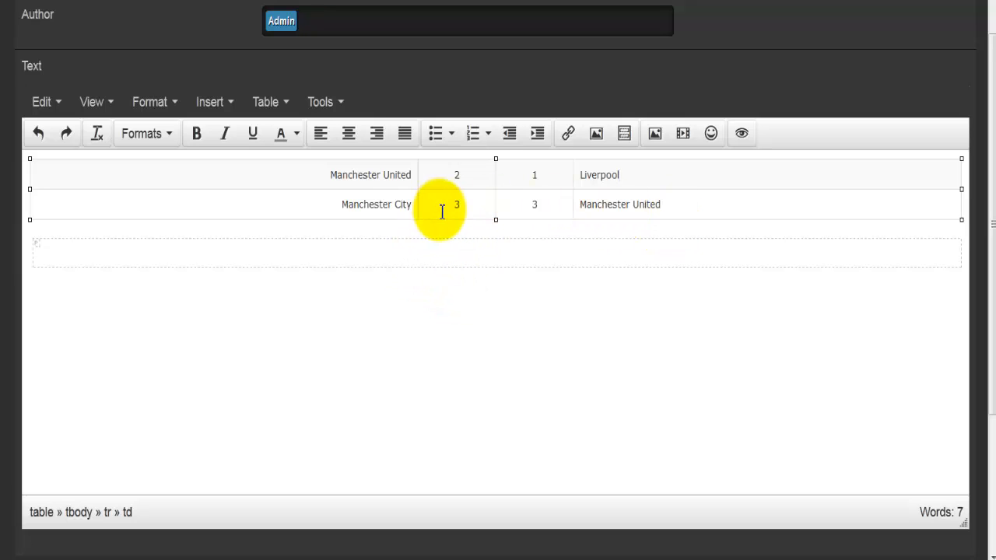
Set the score table's width to 300 and its alignment to Center
{"action": "left_click", "coordinate": [264, 102]}
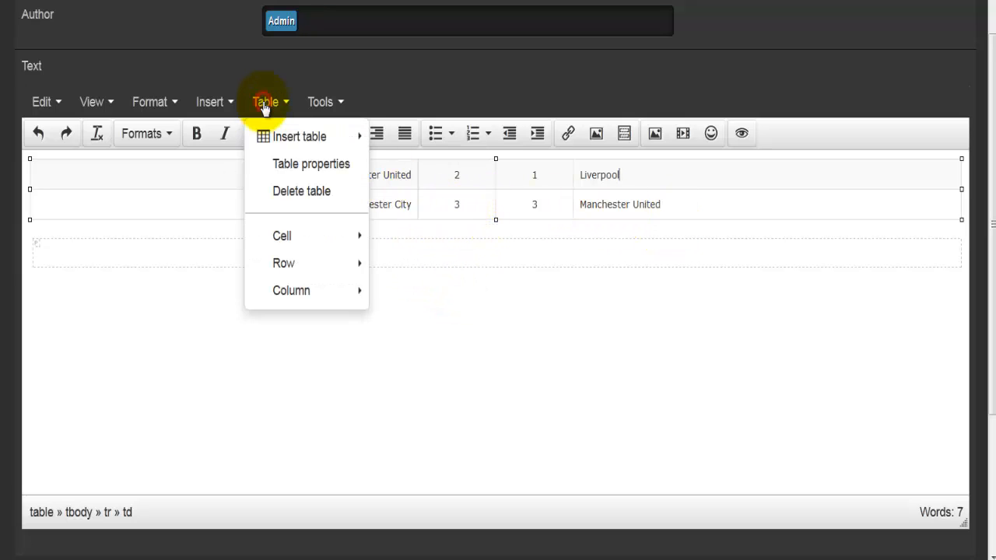
{"action": "left_click", "coordinate": [283, 171]}
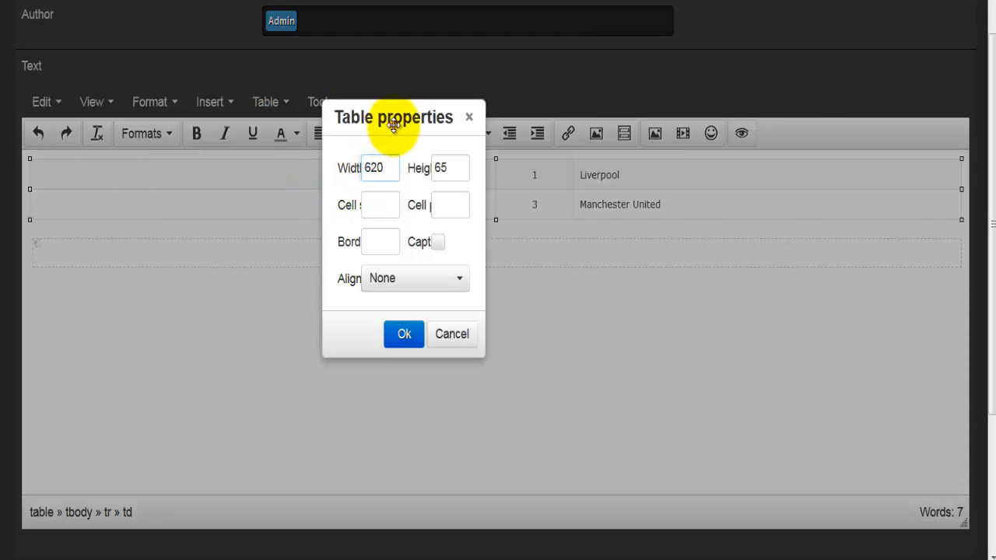
{"action": "left_click_drag", "start_coordinate": [394, 124], "coordinate": [370, 125]}
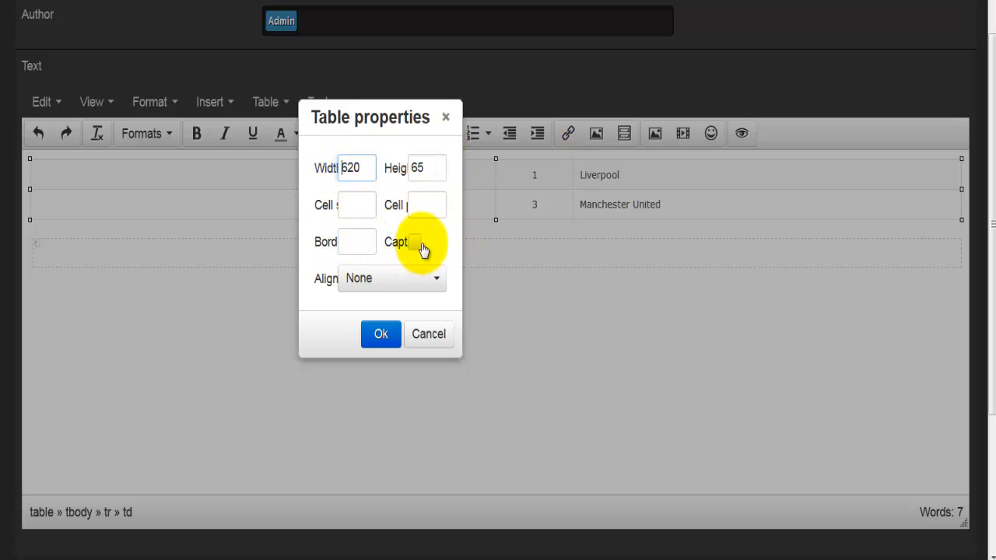
{"action": "left_click", "coordinate": [383, 279]}
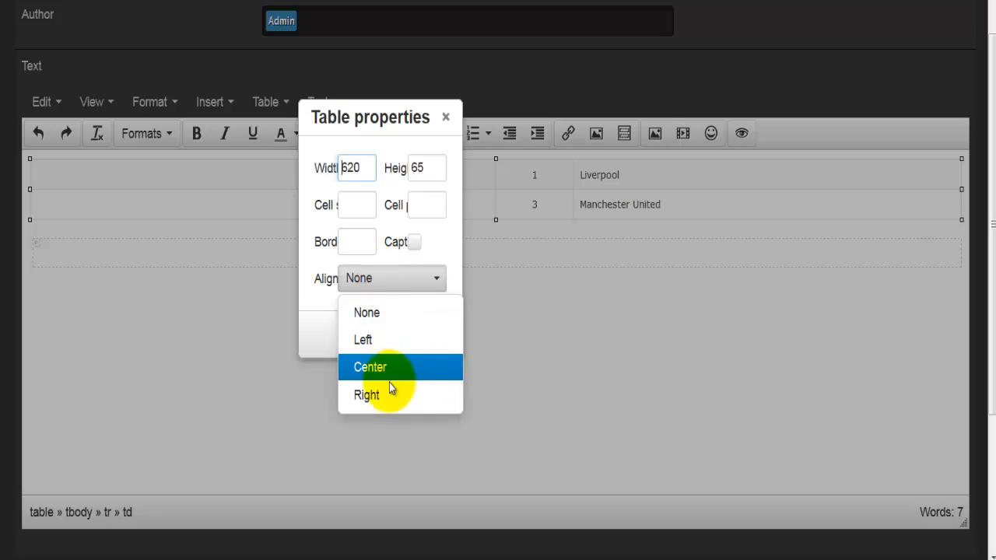
{"action": "double_click", "coordinate": [358, 177]}
{"action": "left_click_drag", "start_coordinate": [368, 168], "coordinate": [332, 161]}
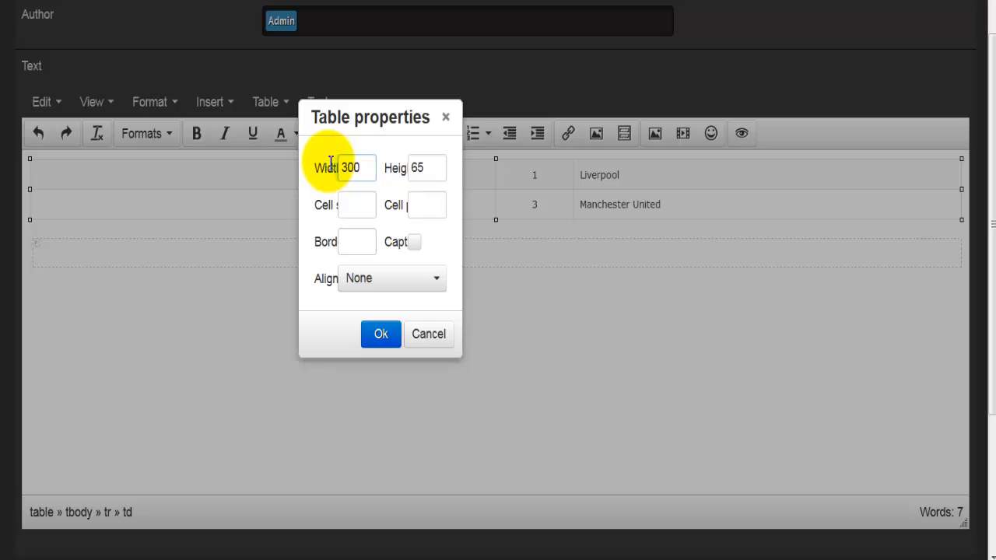
{"action": "left_click", "coordinate": [362, 290]}
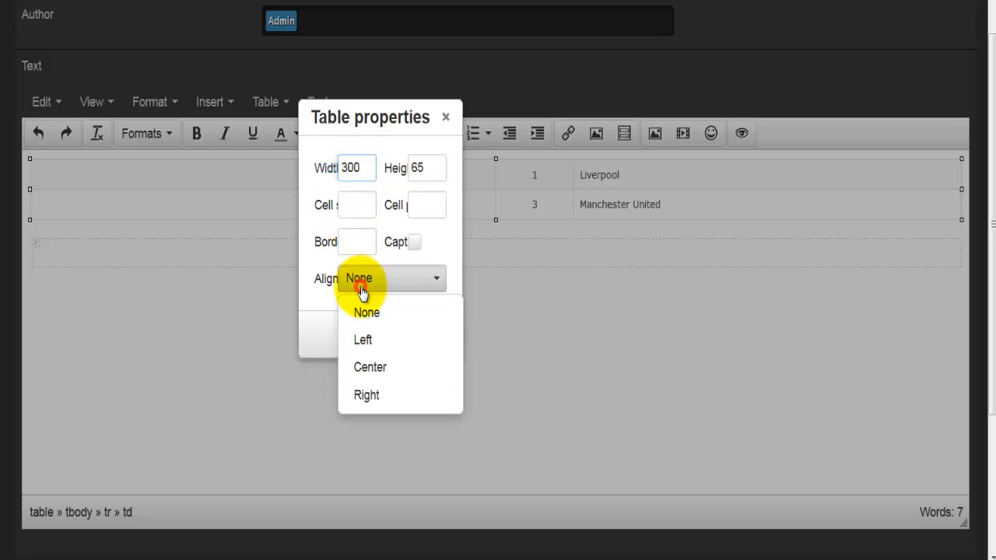
{"action": "left_click", "coordinate": [389, 366]}
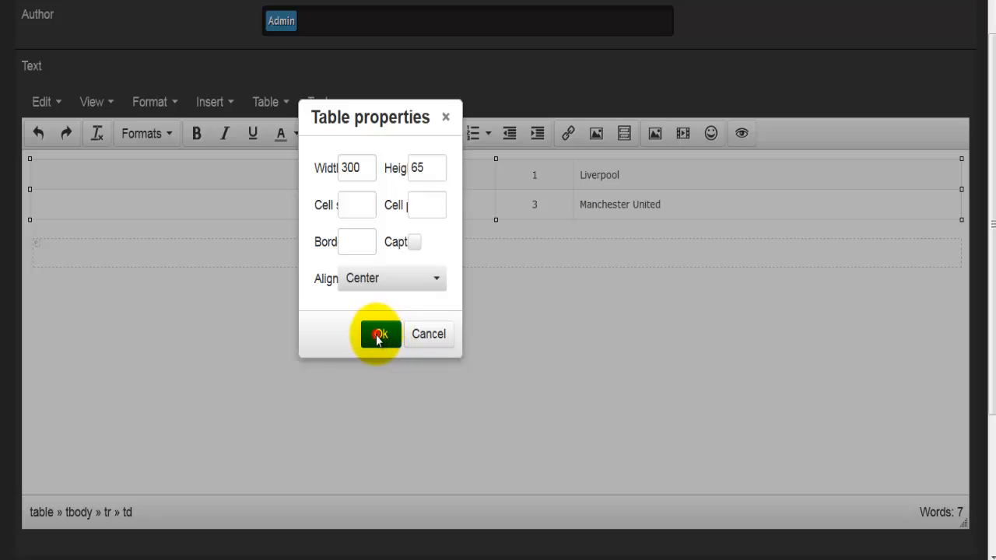
{"action": "left_click", "coordinate": [378, 334]}
{"action": "left_click", "coordinate": [372, 305]}
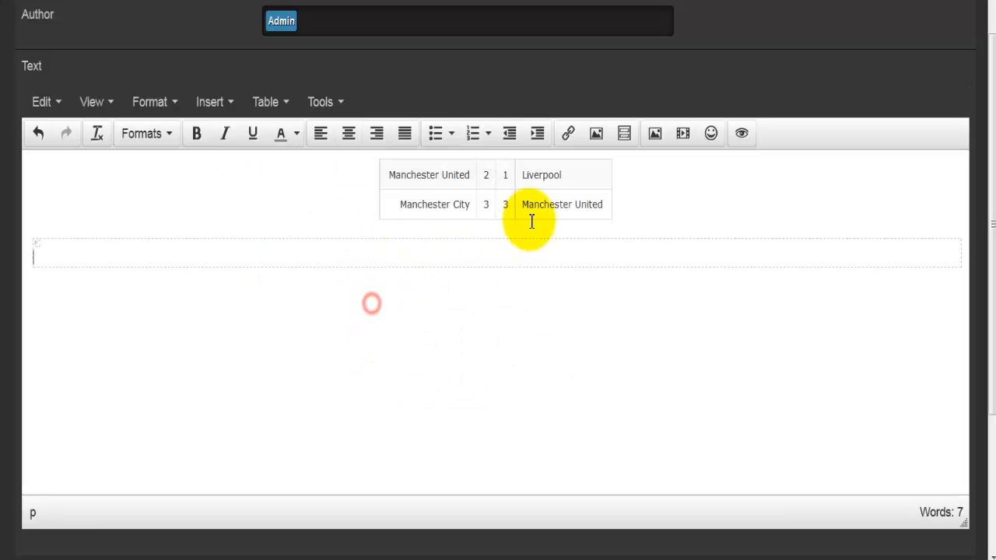
{"action": "left_click", "coordinate": [562, 181]}
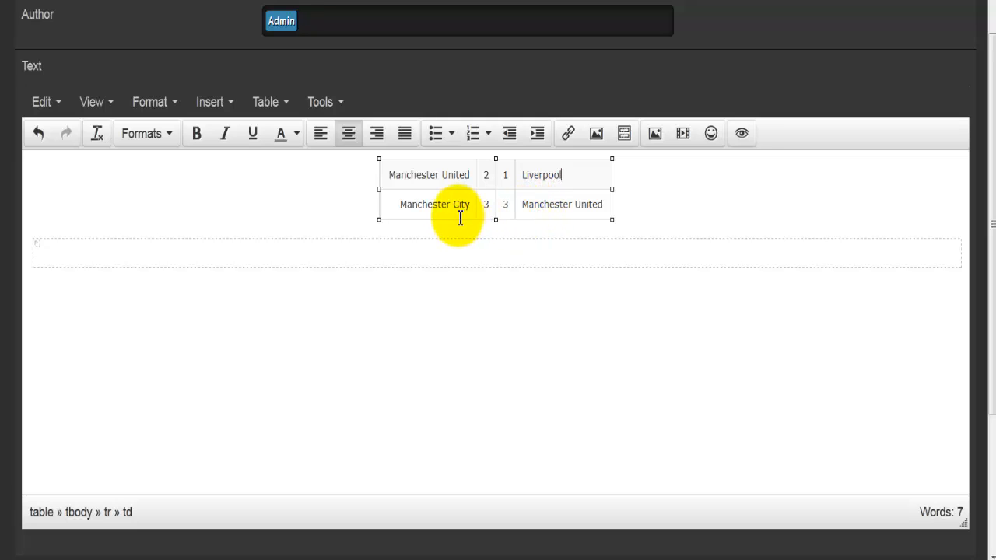
{"action": "left_click", "coordinate": [587, 205]}
{"action": "left_click", "coordinate": [640, 206]}
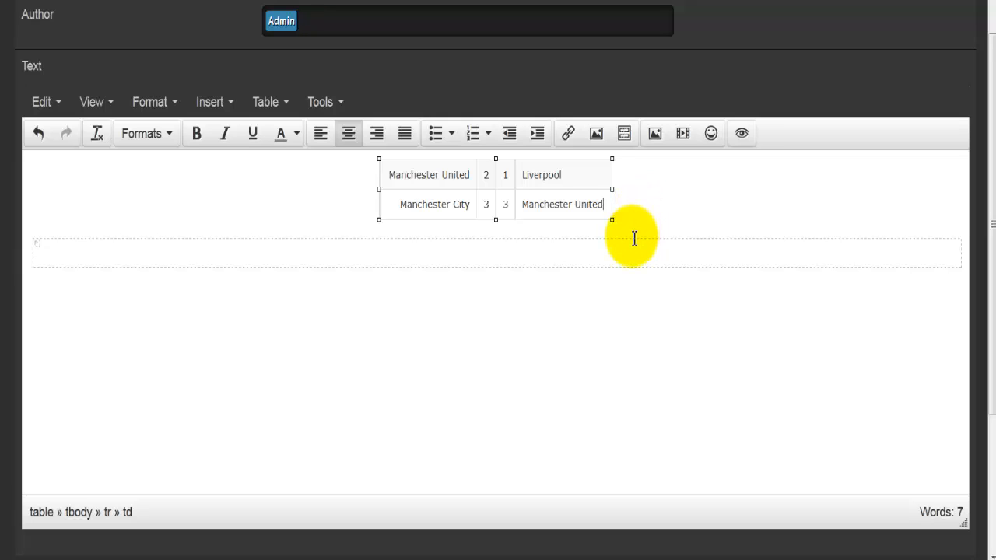
Insert a second table of four columns and two rows below the first score table
{"action": "left_click", "coordinate": [634, 238]}
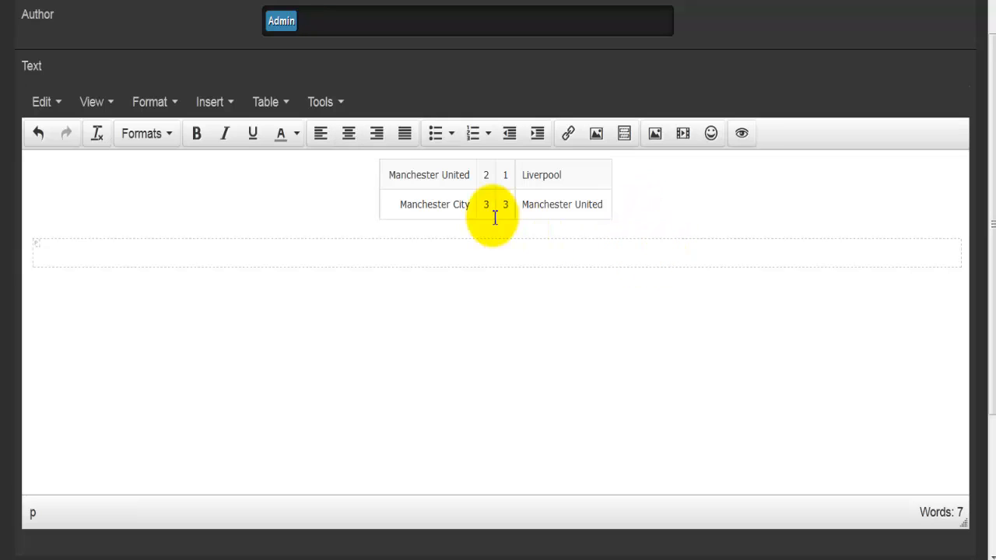
{"action": "left_click", "coordinate": [268, 105]}
{"action": "mouse_move", "coordinate": [262, 138]}
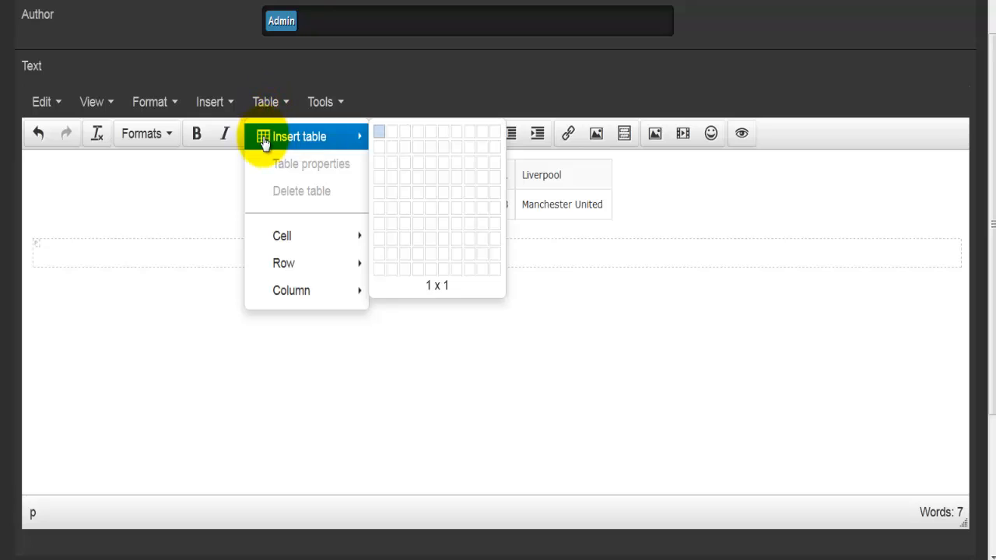
{"action": "left_click", "coordinate": [418, 151]}
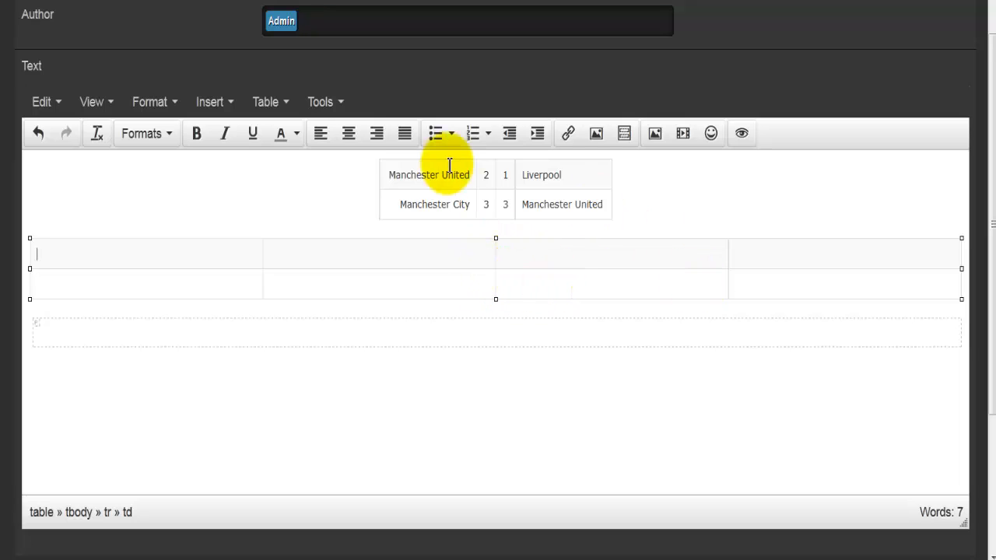
Copy Manchester United from the first table into the first cell of both rows of the second table
{"action": "left_click_drag", "start_coordinate": [386, 175], "coordinate": [474, 165]}
{"action": "key", "text": "ctrl+c"}
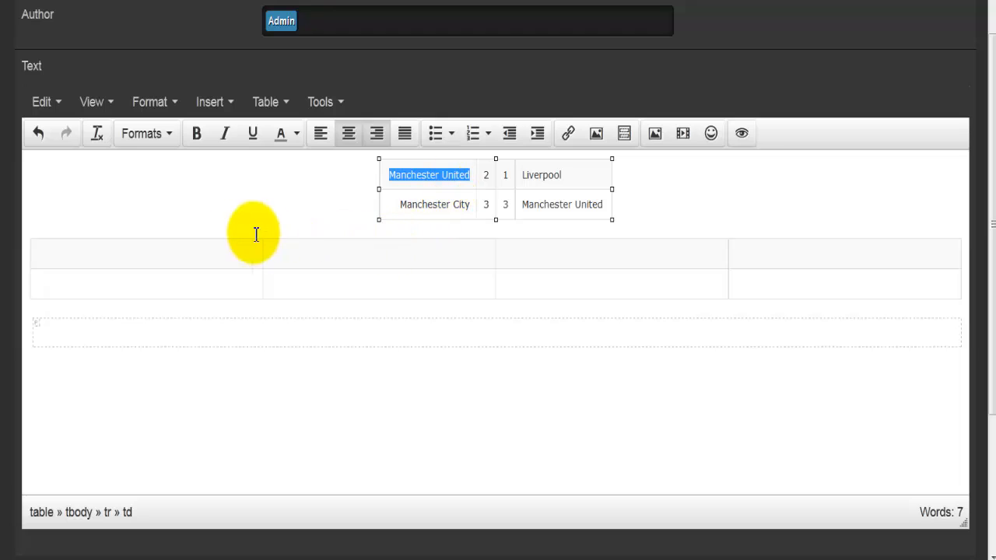
{"action": "left_click", "coordinate": [187, 250]}
{"action": "key", "text": "ctrl+v"}
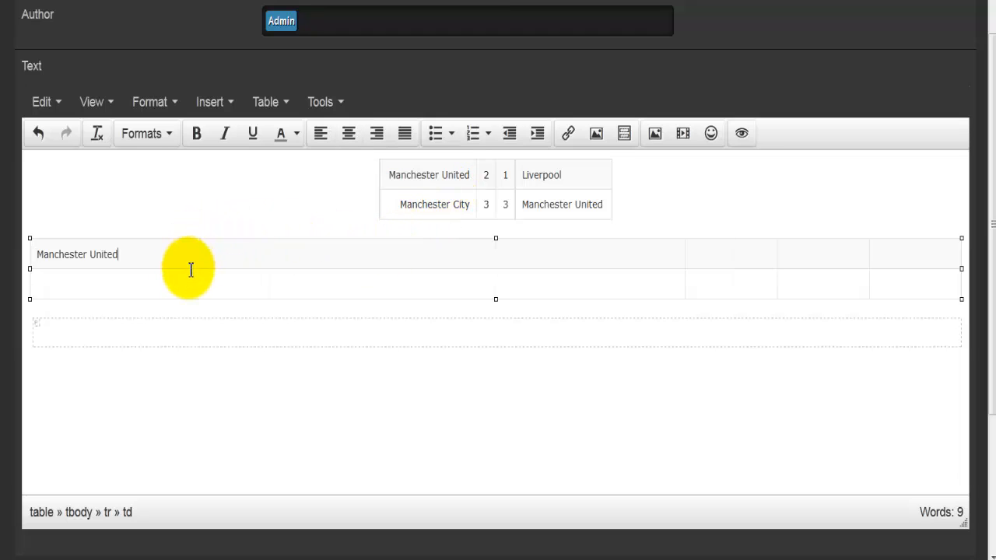
{"action": "left_click", "coordinate": [161, 282]}
{"action": "key", "text": "ctrl+v"}
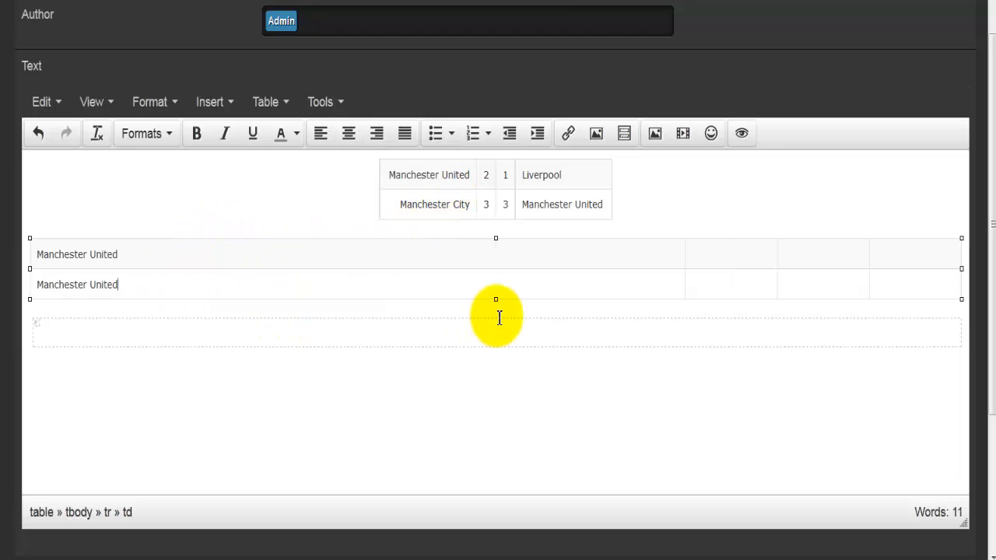
Enter the scores 3 and 0 in the second table's first row and 2 and 2 in its second row
{"action": "left_click", "coordinate": [742, 257]}
{"action": "type", "text": "3"}
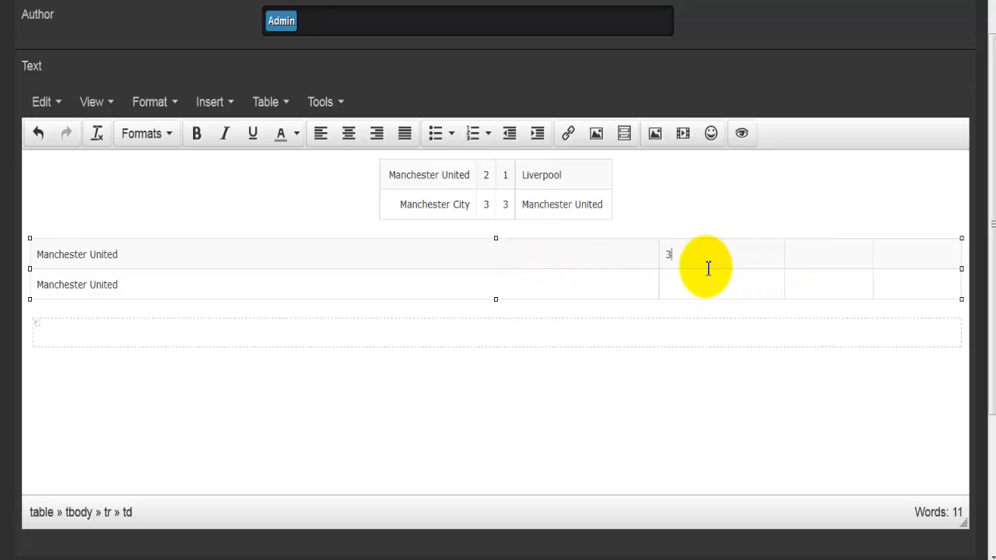
{"action": "left_click", "coordinate": [810, 261]}
{"action": "type", "text": "0"}
{"action": "left_click", "coordinate": [649, 287]}
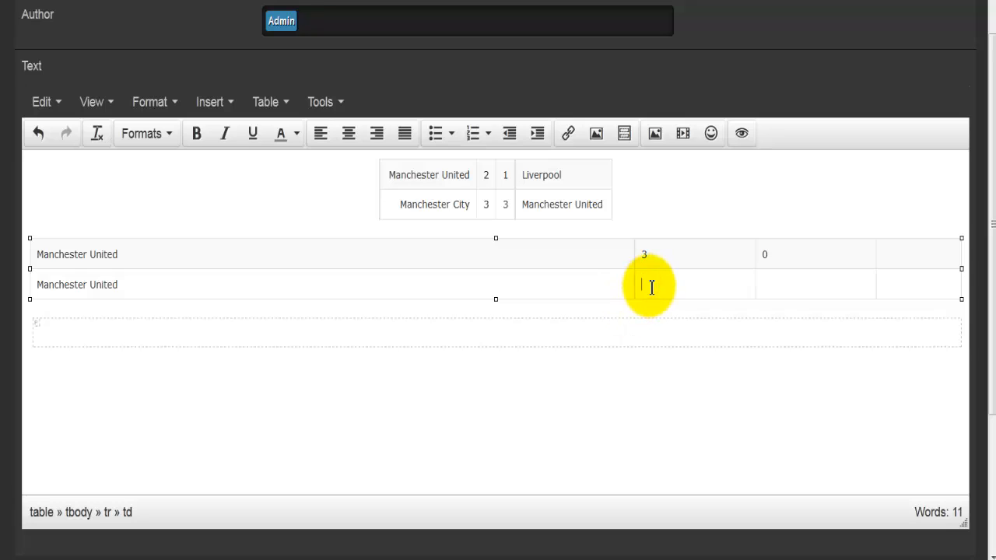
{"action": "type", "text": "2"}
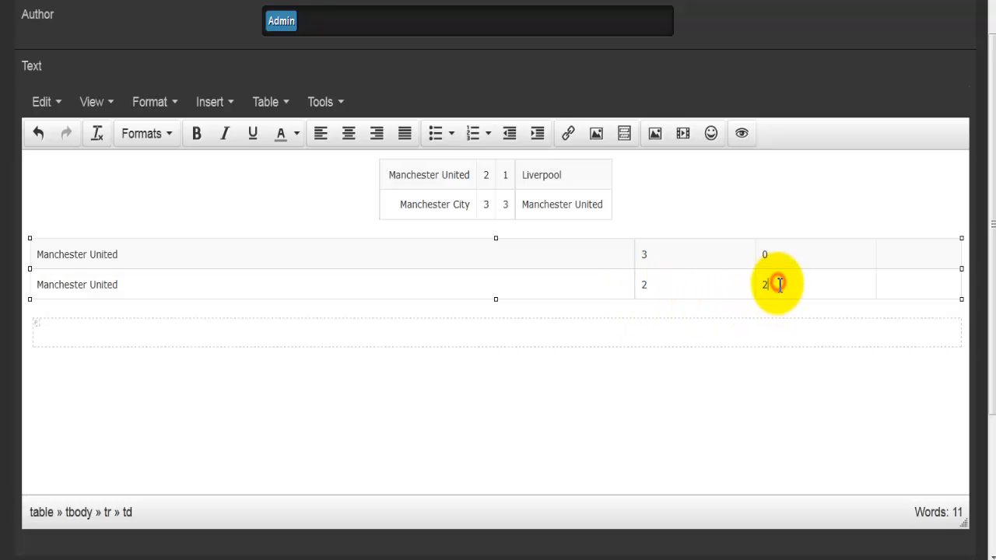
Enter Everton and Sheffild United as the opponents in the last column of the second table
{"action": "left_click", "coordinate": [890, 256]}
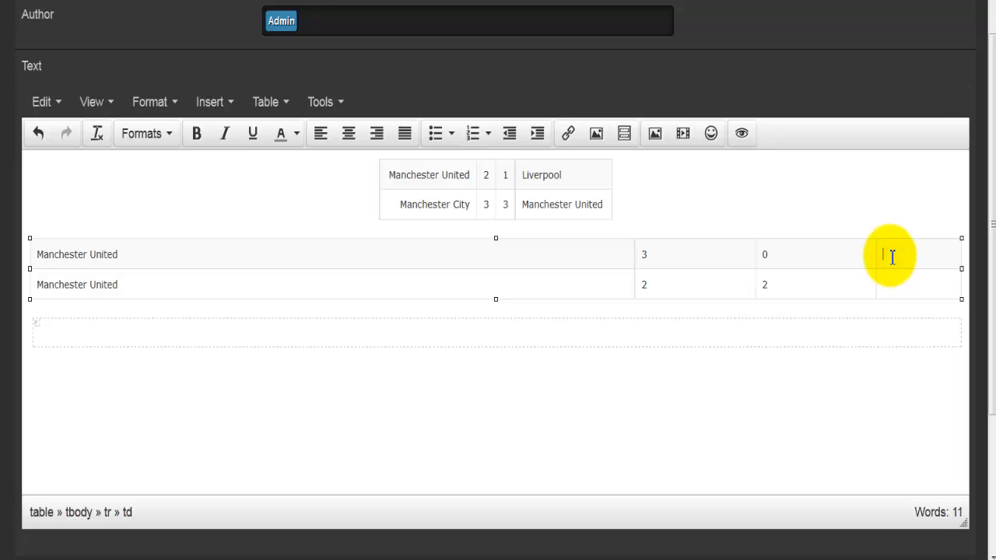
{"action": "type", "text": "Everton"}
{"action": "left_click", "coordinate": [754, 284]}
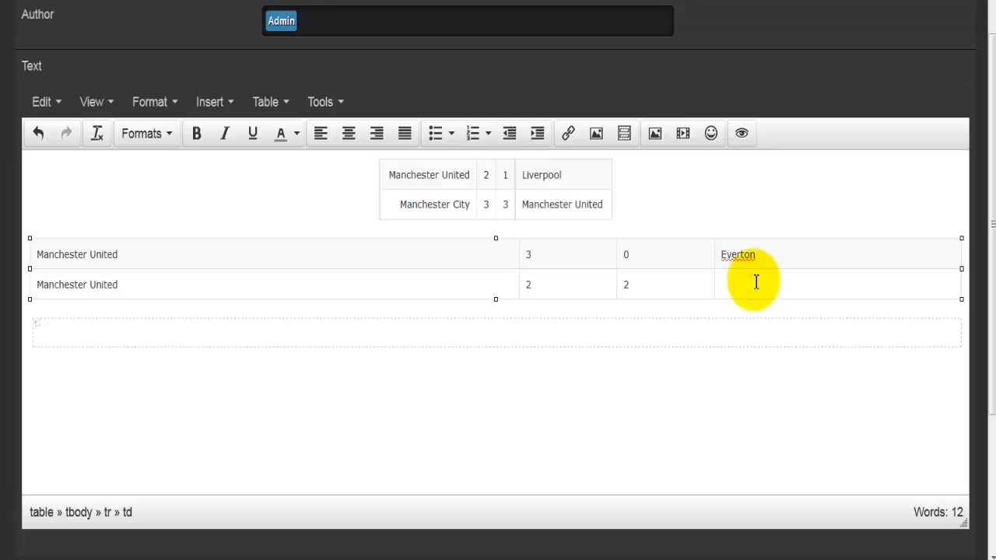
{"action": "type", "text": "Sheffild United"}
Set the second table's width to 300, its height to 65 and its alignment to Center
{"action": "left_click", "coordinate": [455, 251]}
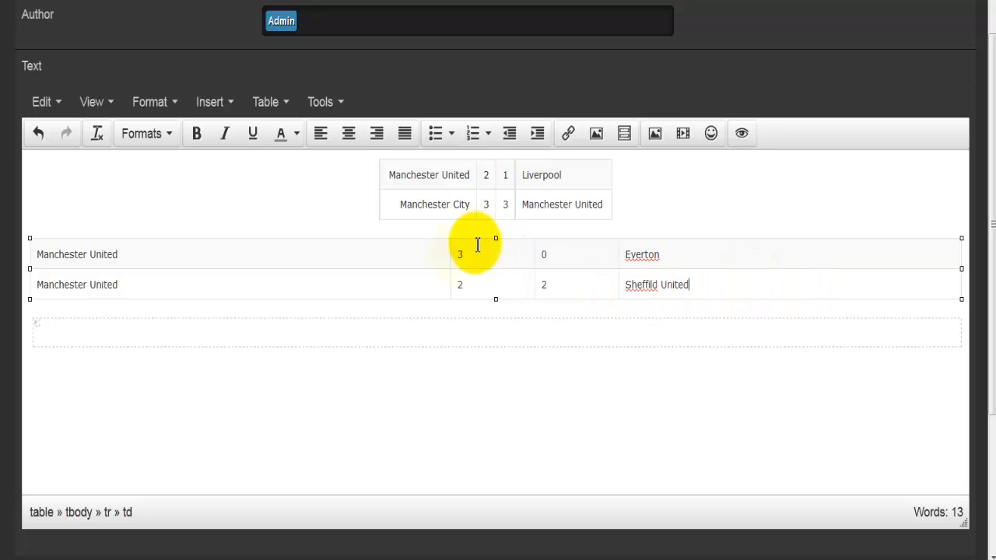
{"action": "left_click", "coordinate": [269, 104]}
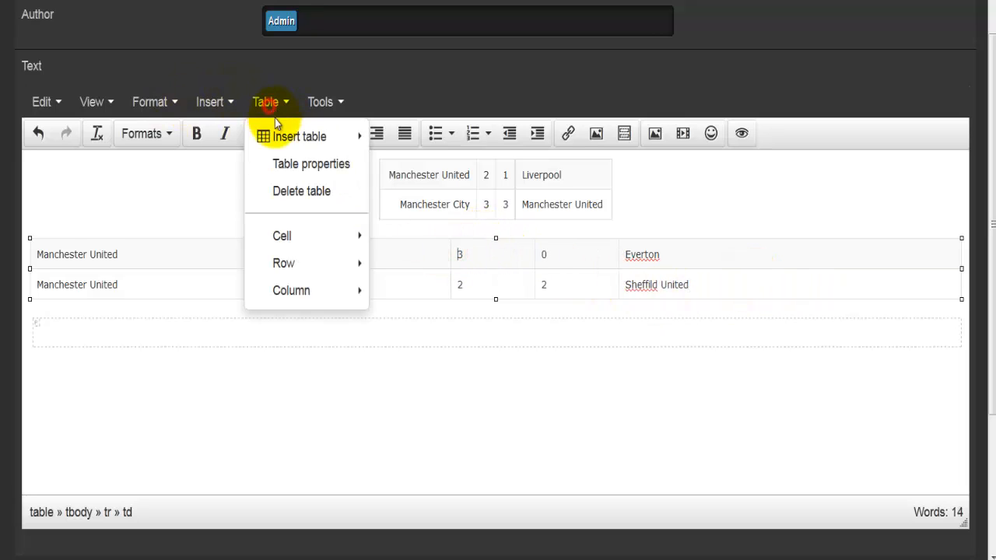
{"action": "left_click", "coordinate": [288, 166]}
{"action": "left_click", "coordinate": [378, 169]}
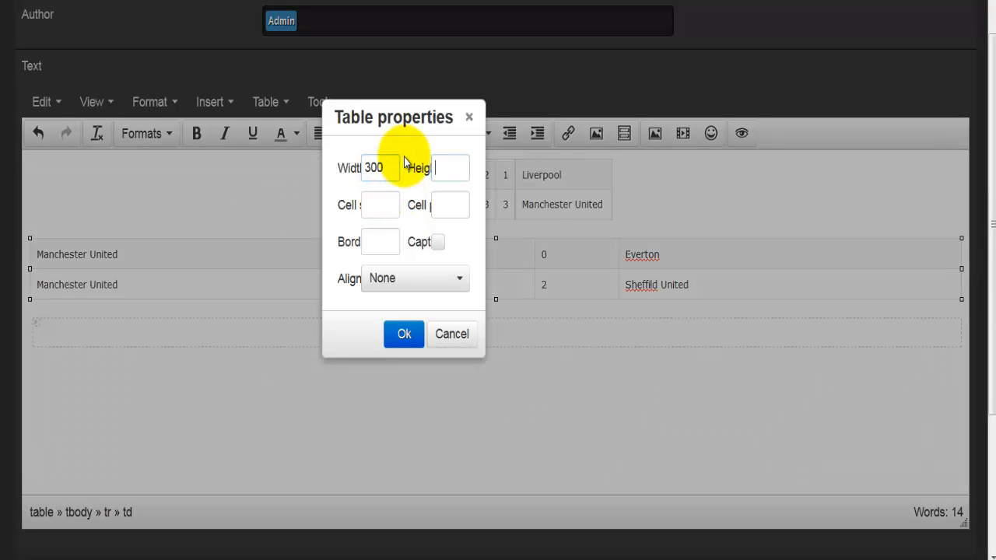
{"action": "left_click", "coordinate": [384, 281]}
{"action": "left_click", "coordinate": [400, 372]}
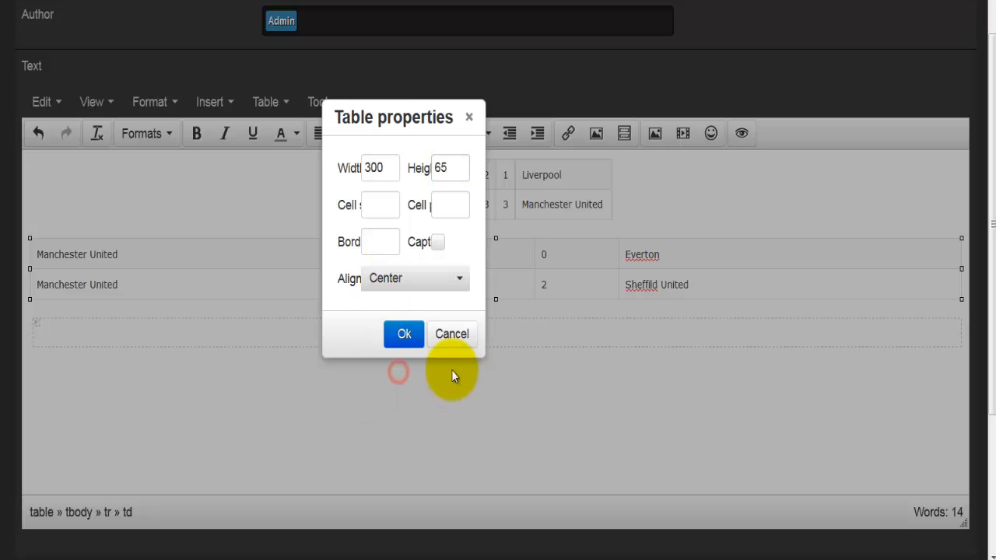
{"action": "left_click", "coordinate": [402, 335]}
{"action": "left_click", "coordinate": [479, 394]}
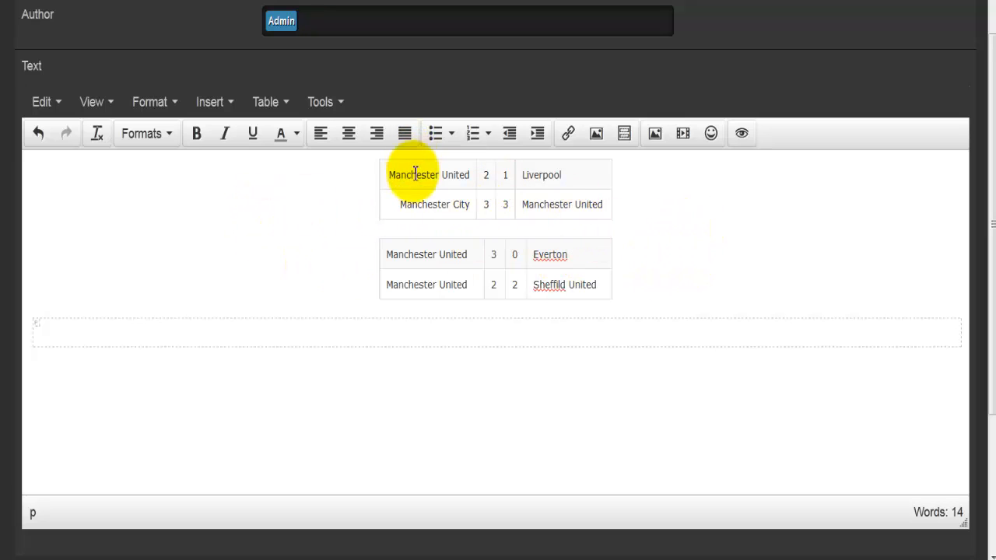
Insert an empty column before the home team column of the first table
{"action": "left_click", "coordinate": [475, 177]}
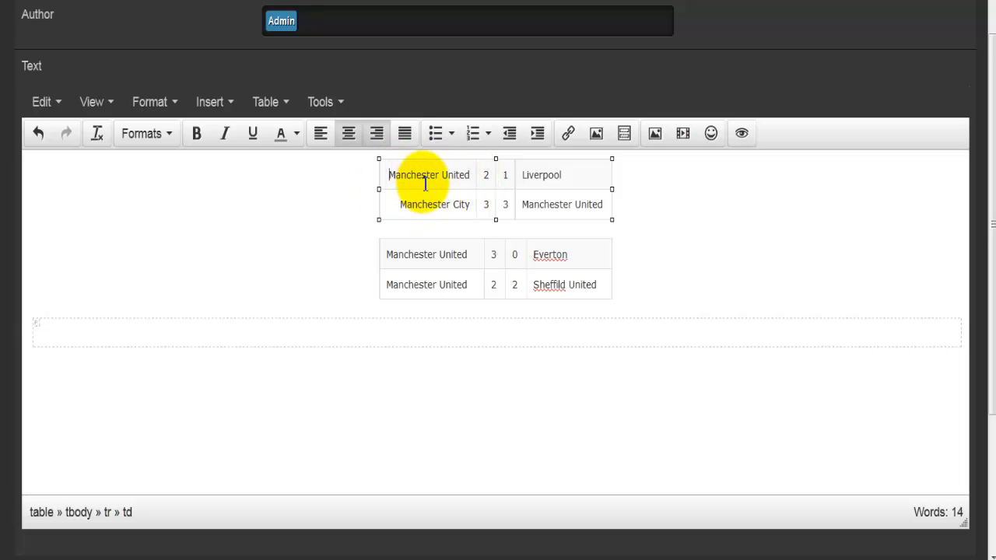
{"action": "left_click", "coordinate": [266, 103]}
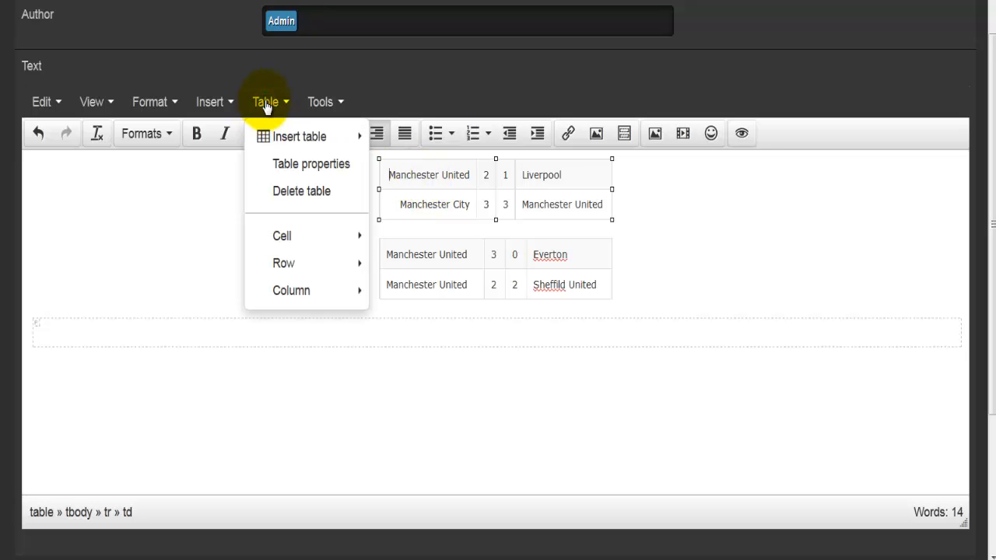
{"action": "mouse_move", "coordinate": [289, 292]}
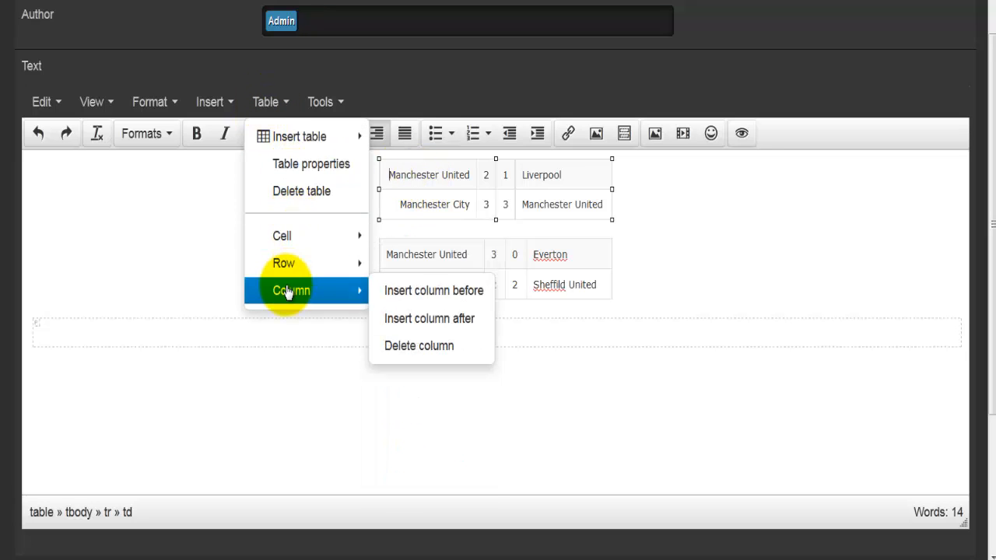
{"action": "left_click", "coordinate": [446, 294]}
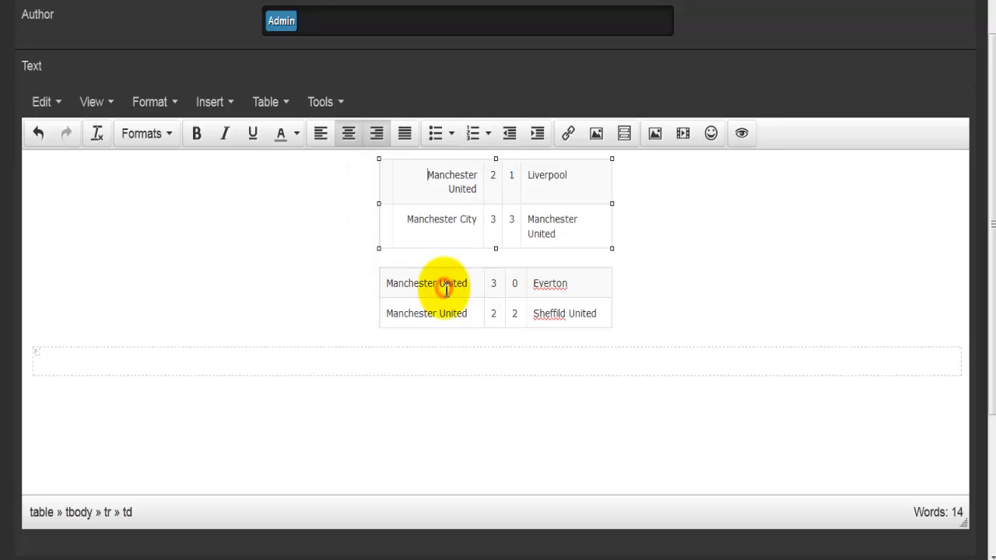
{"action": "left_click", "coordinate": [384, 177]}
{"action": "left_click", "coordinate": [383, 221]}
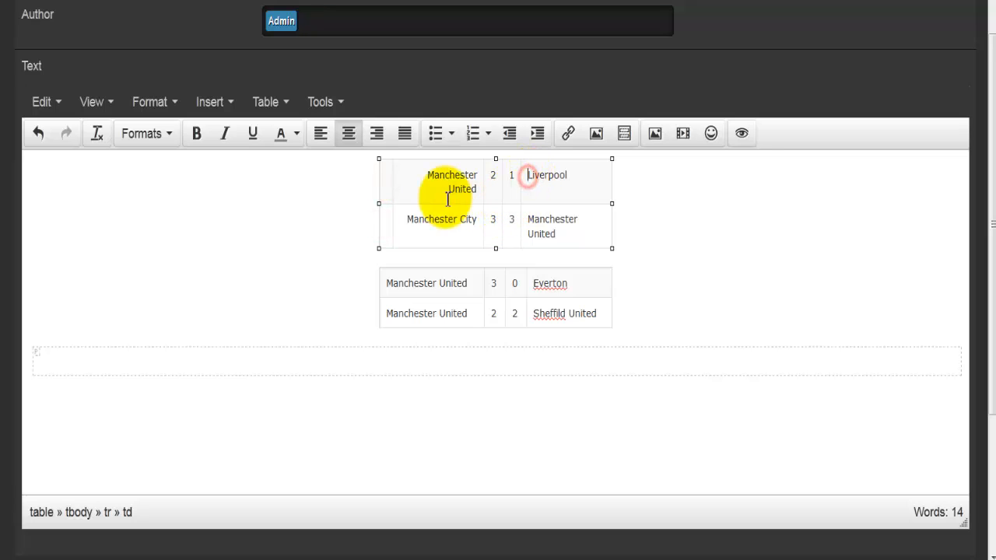
Insert an empty column before the Liverpool column of the first table
{"action": "left_click", "coordinate": [265, 105]}
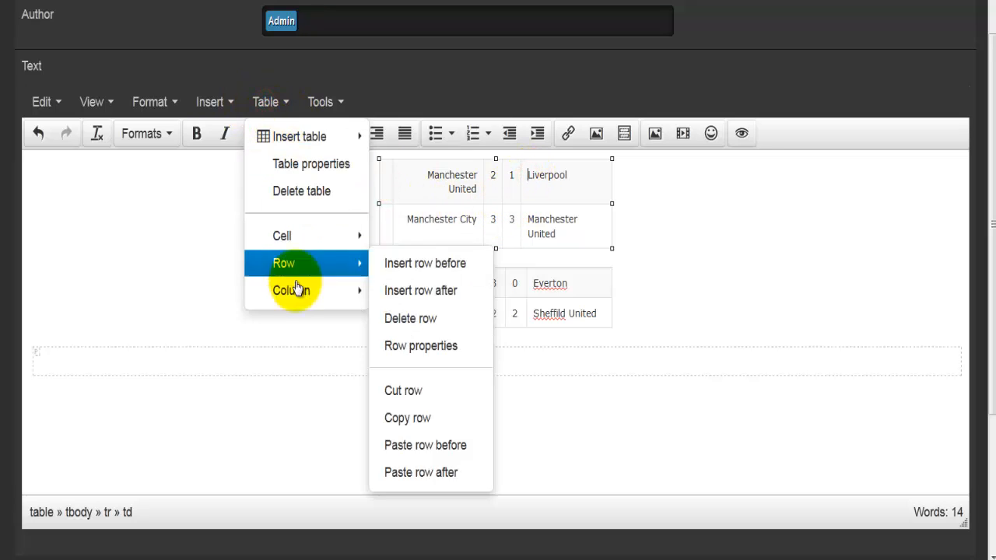
{"action": "mouse_move", "coordinate": [296, 289]}
{"action": "left_click", "coordinate": [413, 293]}
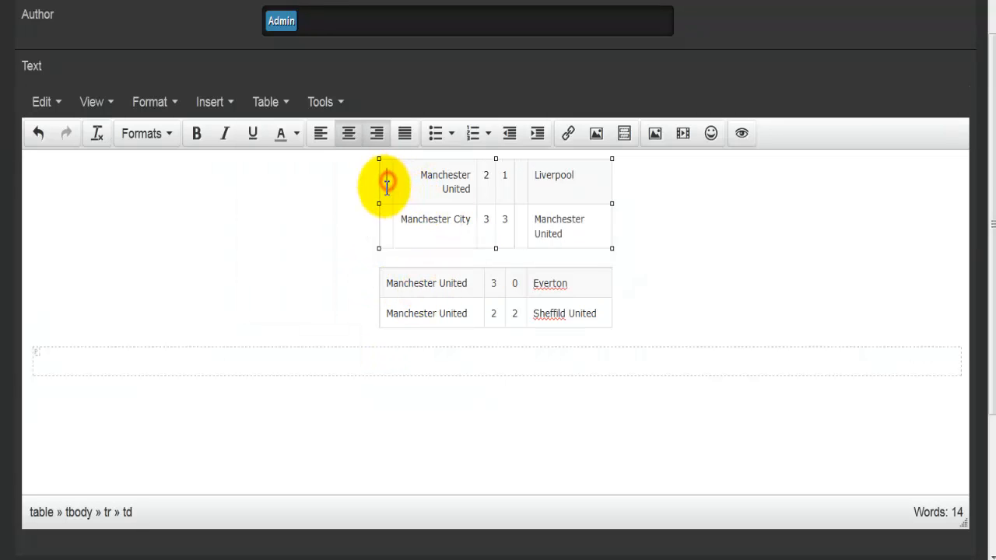
Insert the Manchester United crest image into the empty cell before Manchester United in the first table's first row
{"action": "left_click", "coordinate": [656, 134]}
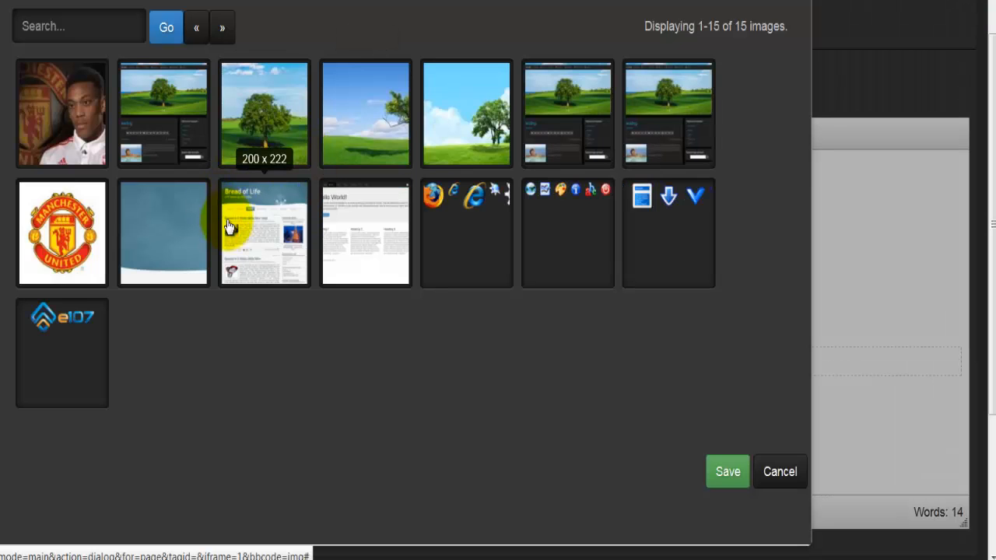
{"action": "left_click", "coordinate": [62, 233]}
{"action": "left_click", "coordinate": [722, 481]}
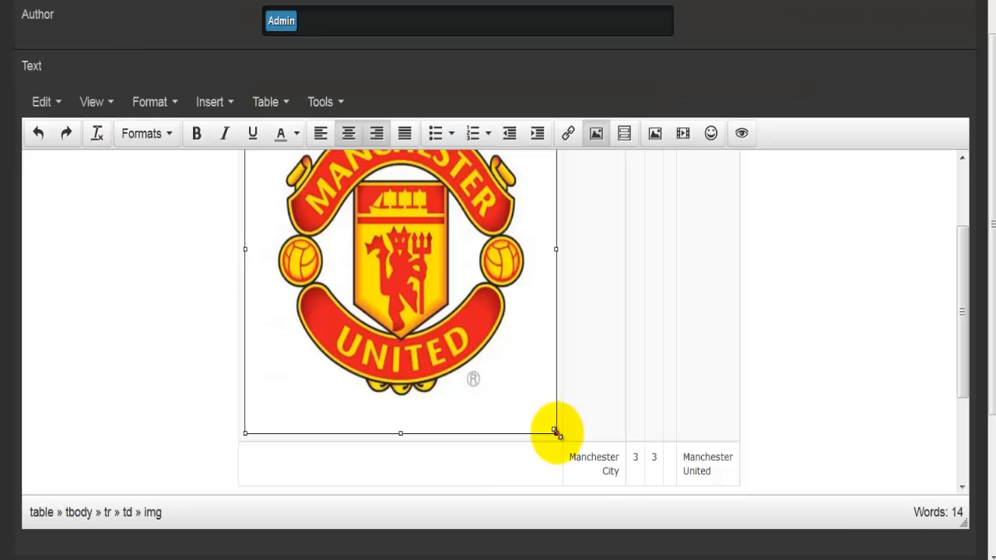
Scale the Manchester United crest in the first table down proportionally to a small icon beside the team name
{"action": "left_click_drag", "start_coordinate": [556, 433], "coordinate": [423, 278]}
{"action": "scroll", "coordinate": [420, 278], "scroll_direction": "up", "scroll_amount": 1}
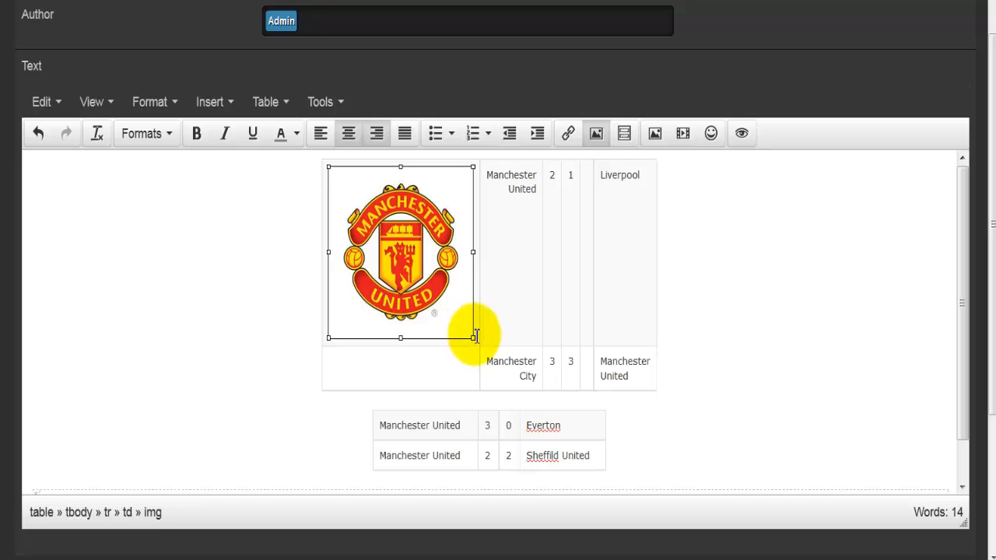
{"action": "left_click_drag", "start_coordinate": [472, 337], "coordinate": [413, 198]}
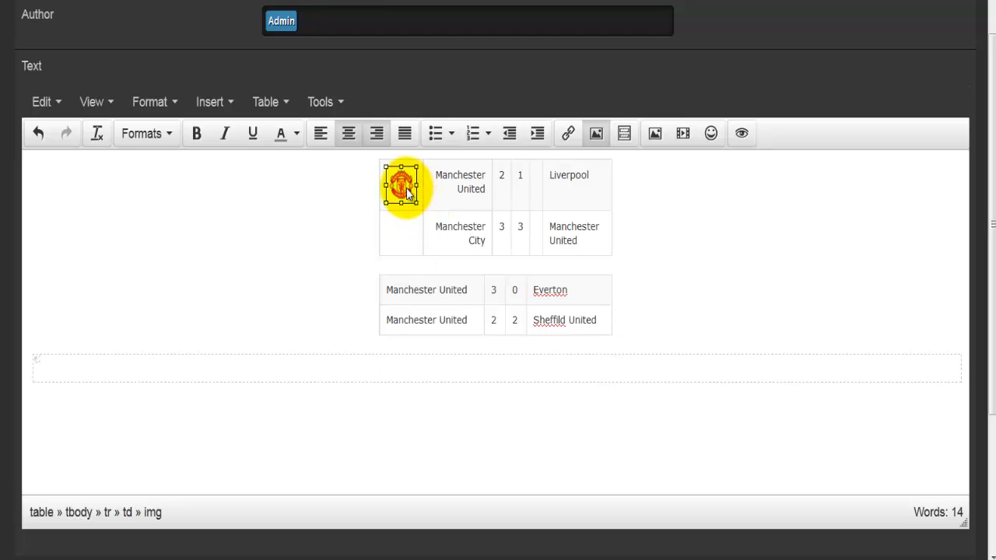
Check the crest image's width and height in its image properties without changing them
{"action": "left_click", "coordinate": [594, 135]}
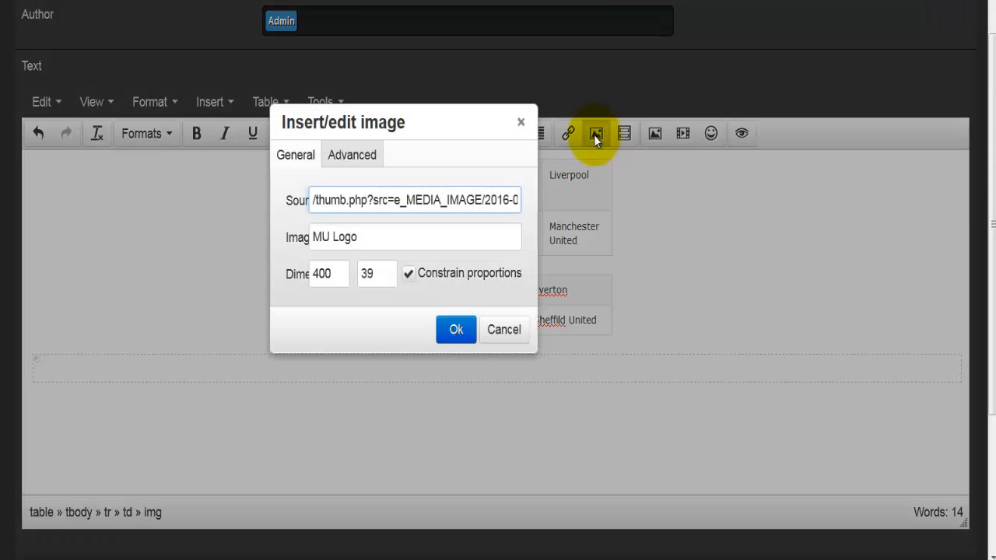
{"action": "left_click", "coordinate": [329, 274]}
{"action": "left_click", "coordinate": [365, 274]}
{"action": "left_click", "coordinate": [504, 330]}
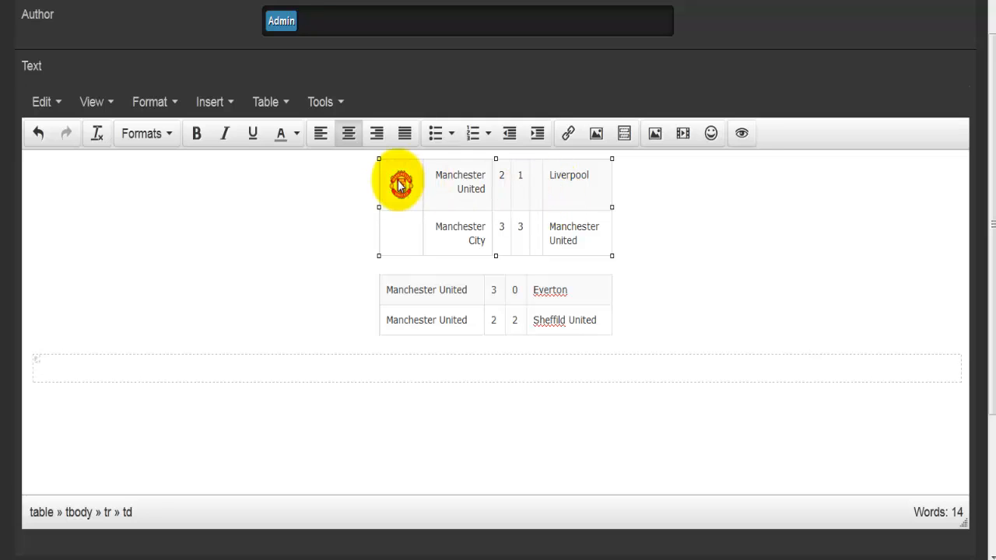
Widen the first table so each team name fits on a single line
{"action": "left_click", "coordinate": [547, 181]}
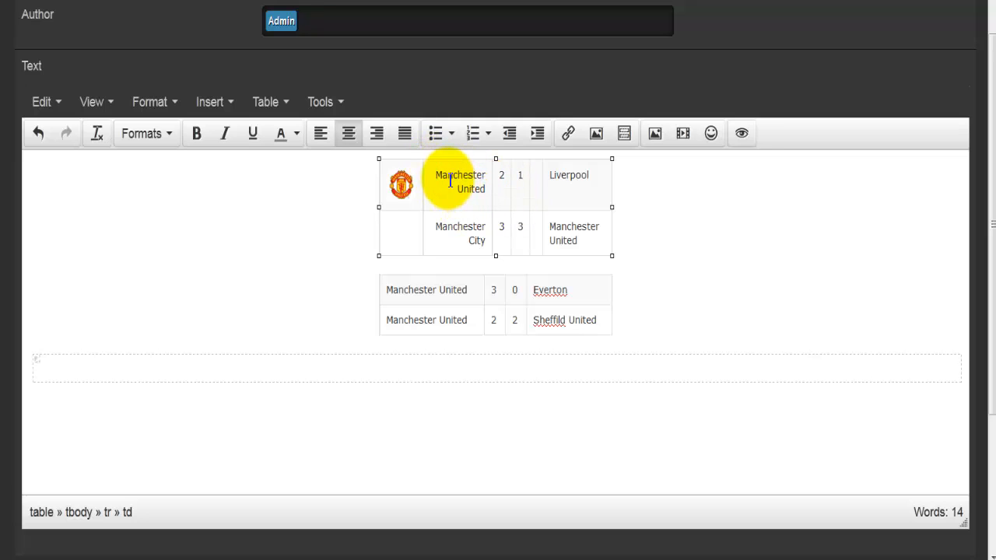
{"action": "left_click", "coordinate": [447, 179]}
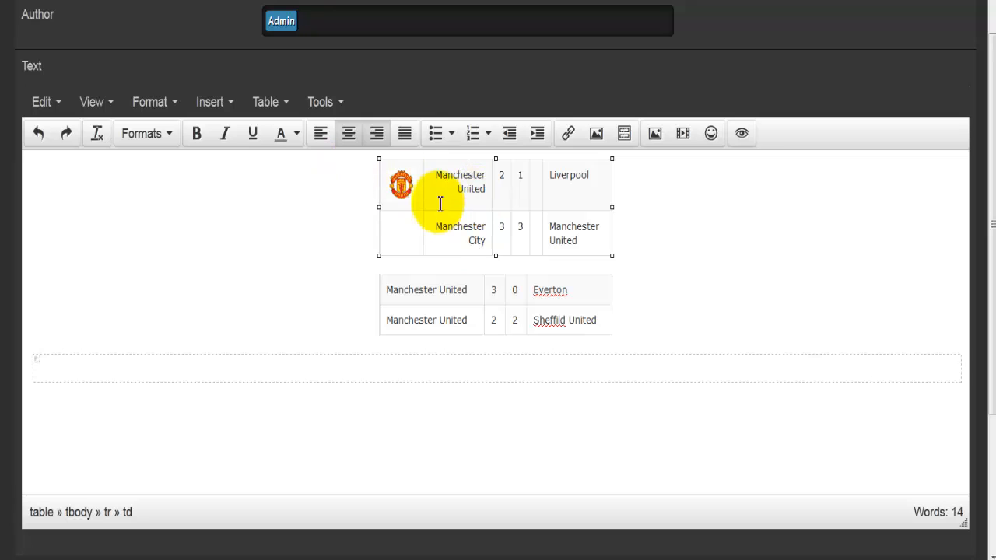
{"action": "left_click_drag", "start_coordinate": [612, 208], "coordinate": [672, 205]}
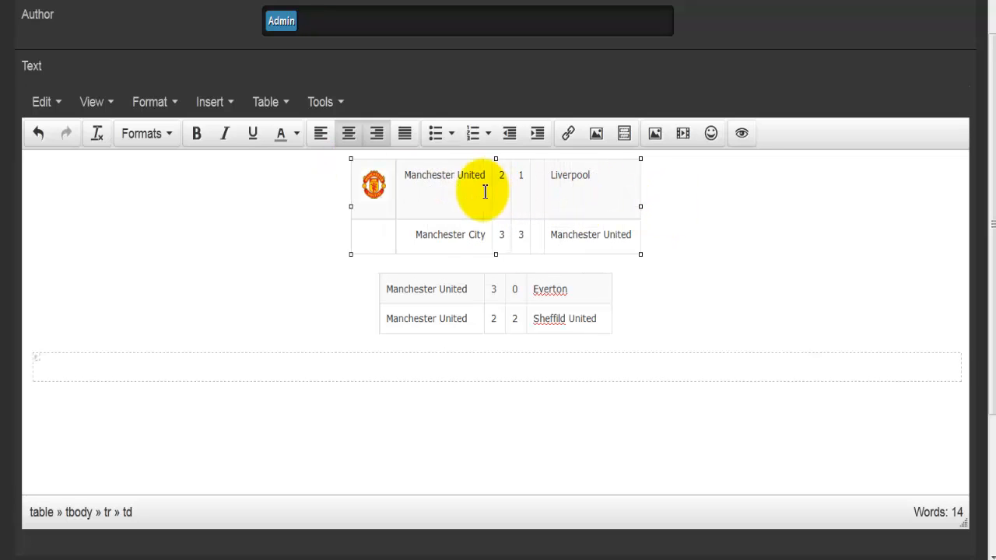
{"action": "left_click", "coordinate": [506, 204]}
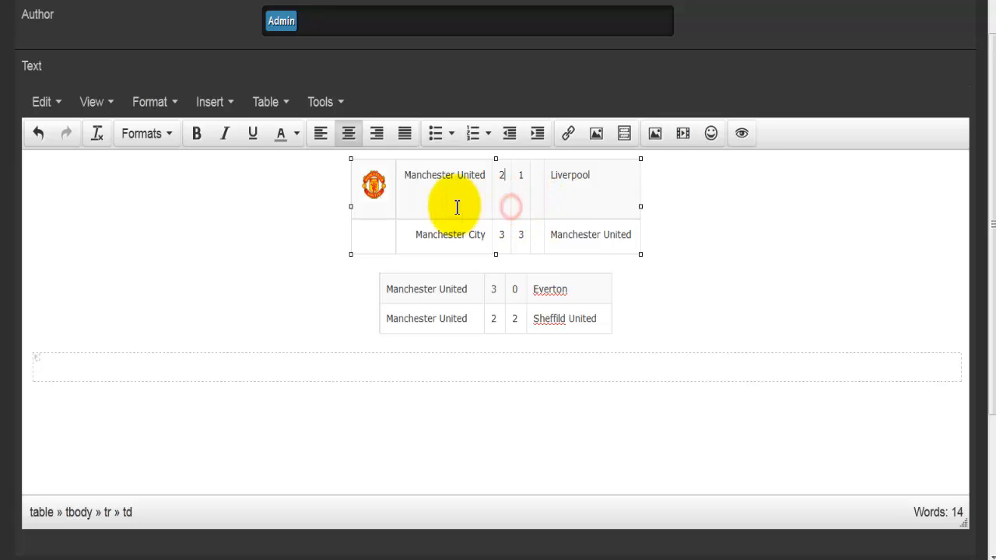
{"action": "left_click", "coordinate": [383, 235]}
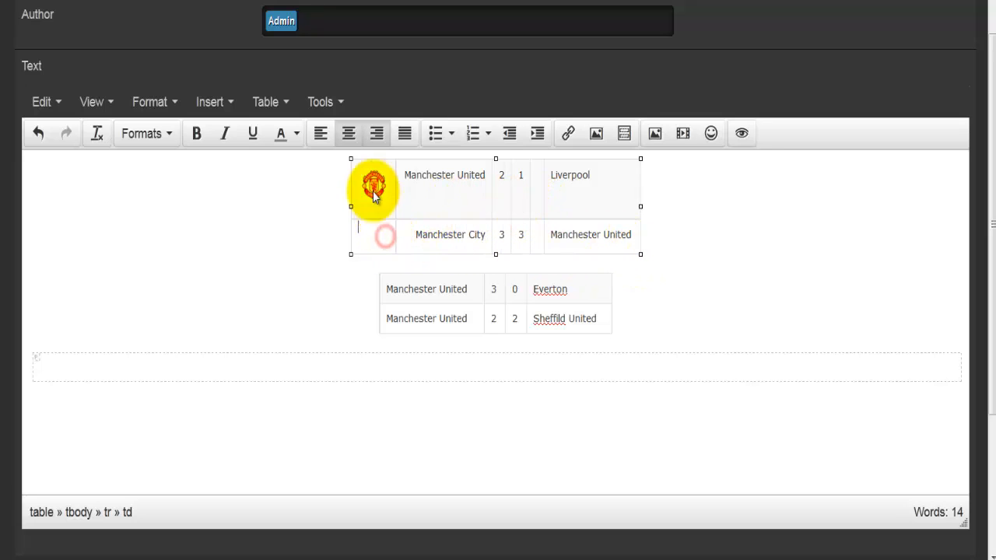
{"action": "left_click", "coordinate": [373, 186]}
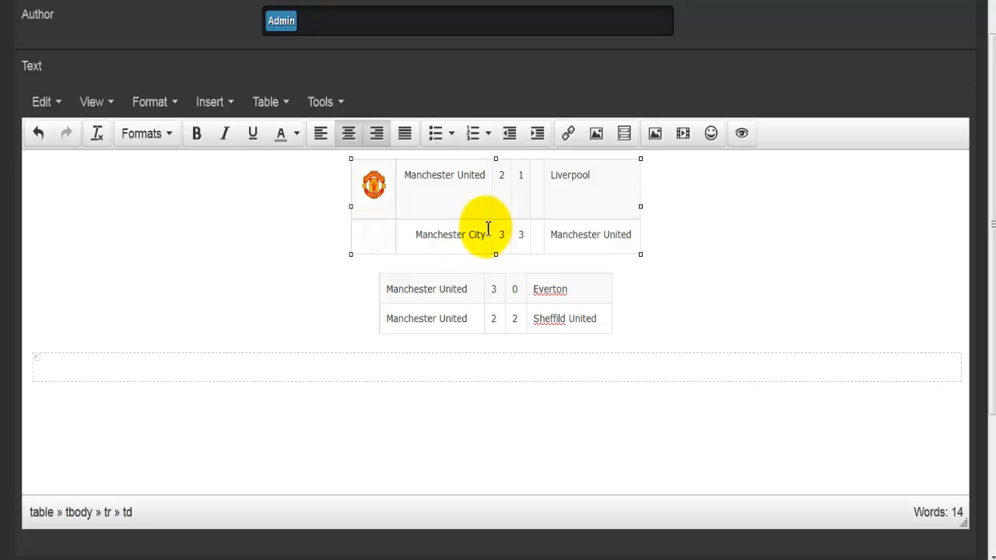
{"action": "left_click", "coordinate": [535, 232]}
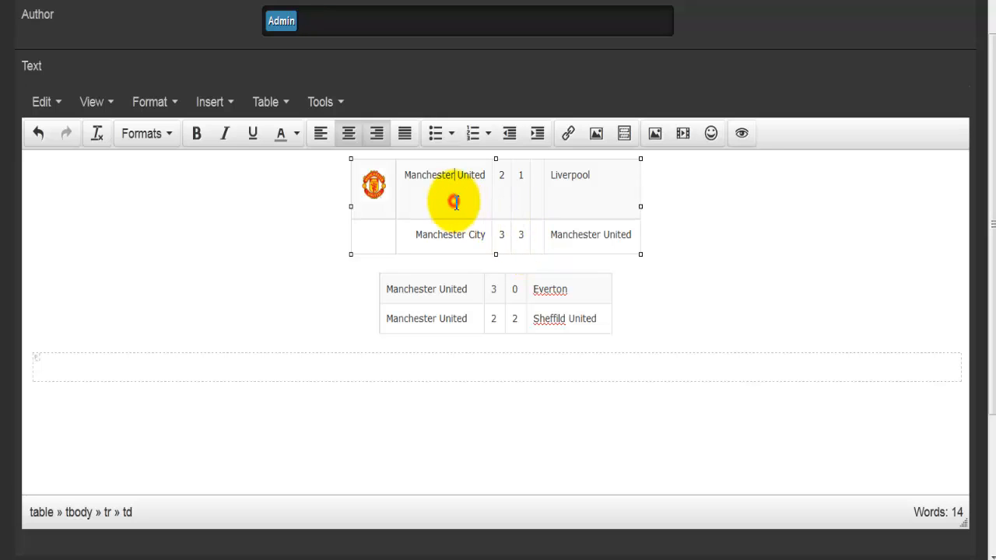
{"action": "left_click", "coordinate": [297, 212]}
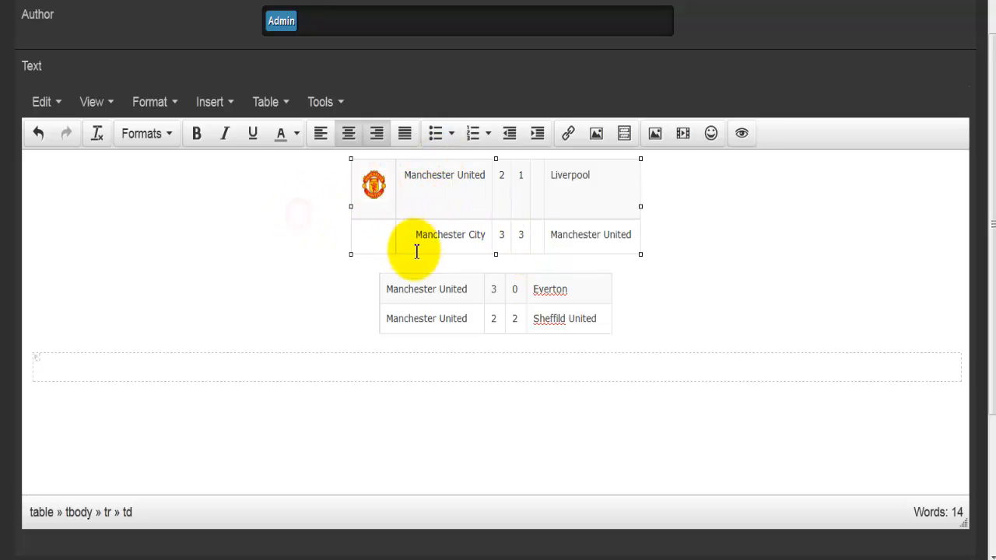
Update the page to save the edited score tables
{"action": "left_click", "coordinate": [612, 319]}
{"action": "scroll", "coordinate": [483, 342], "scroll_direction": "down", "scroll_amount": 3}
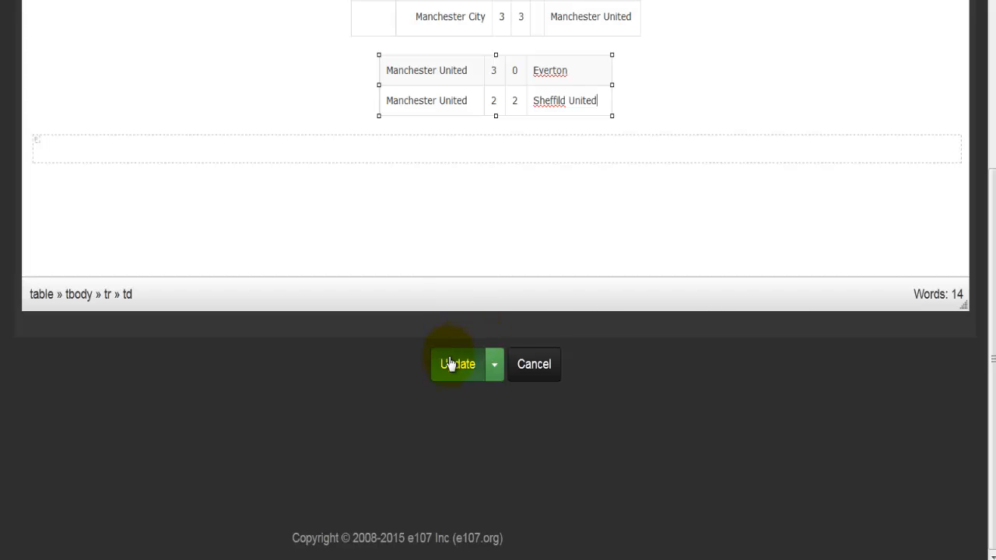